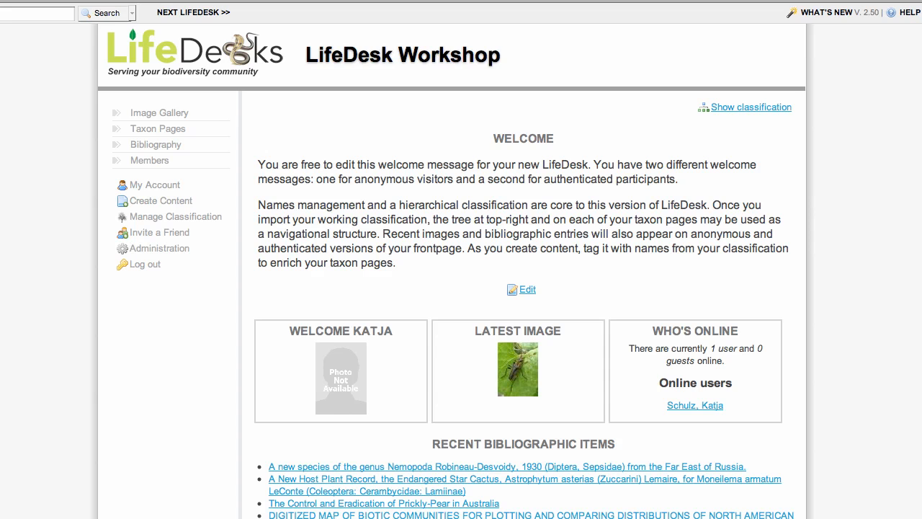
Search the classification tree for Gibbifer californicus and open its taxon page.
{"action": "left_click", "coordinate": [773, 108]}
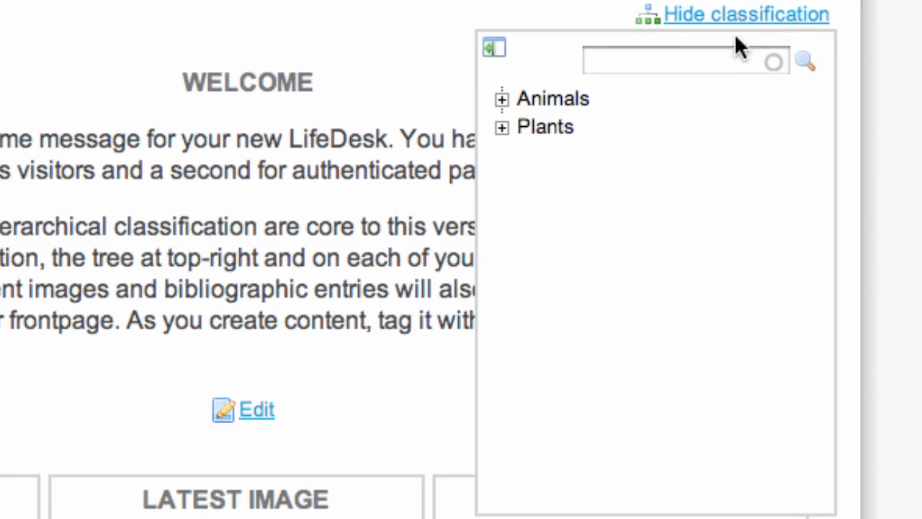
{"action": "left_click", "coordinate": [700, 75]}
{"action": "type", "text": "Gibbifer"}
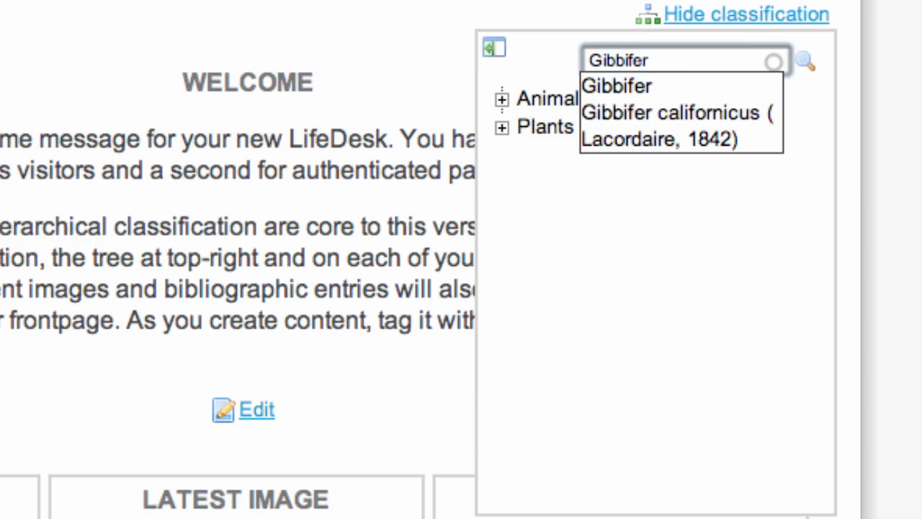
{"action": "left_click", "coordinate": [684, 117]}
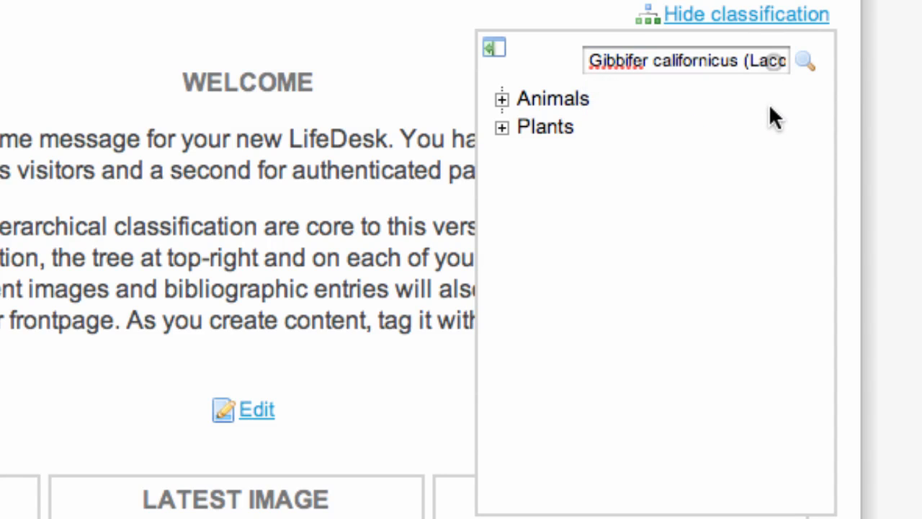
{"action": "left_click", "coordinate": [804, 62]}
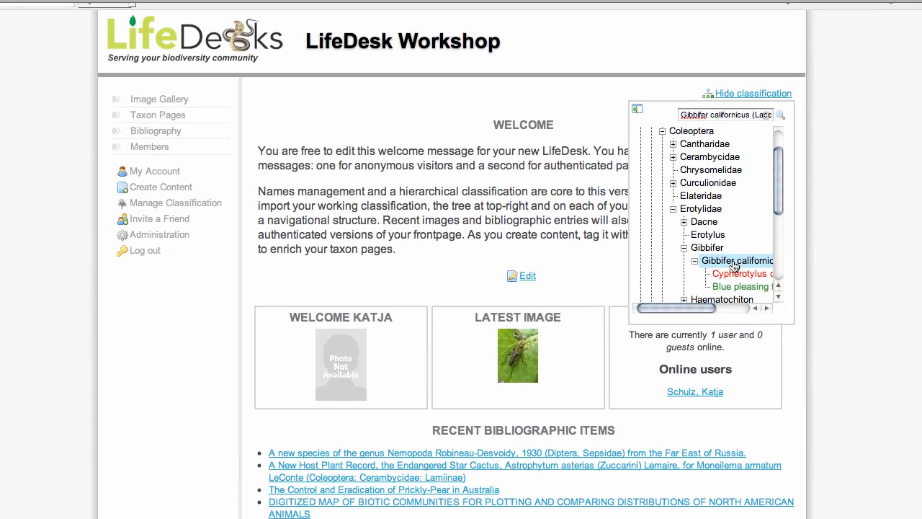
{"action": "left_click", "coordinate": [733, 261]}
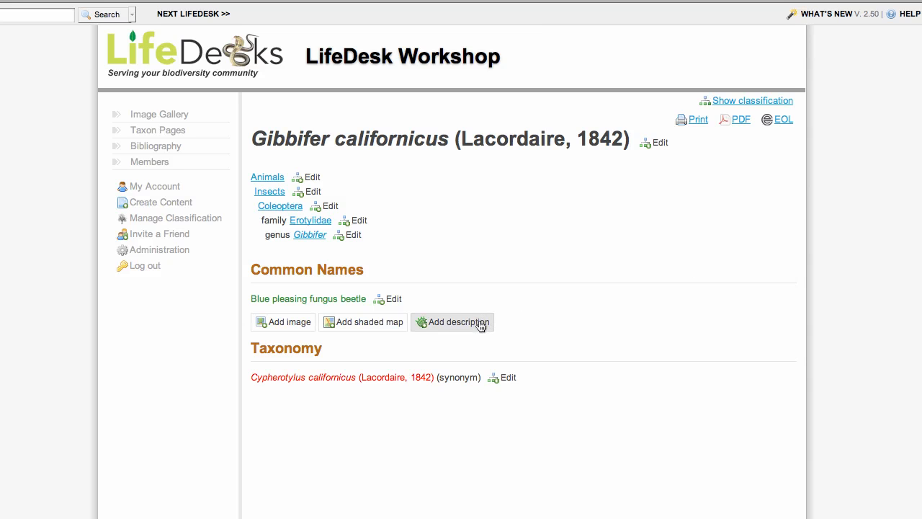
Add a description classified as Gibbifer californicus (Lacordaire, 1842), leaving the language as English.
{"action": "left_click", "coordinate": [458, 322]}
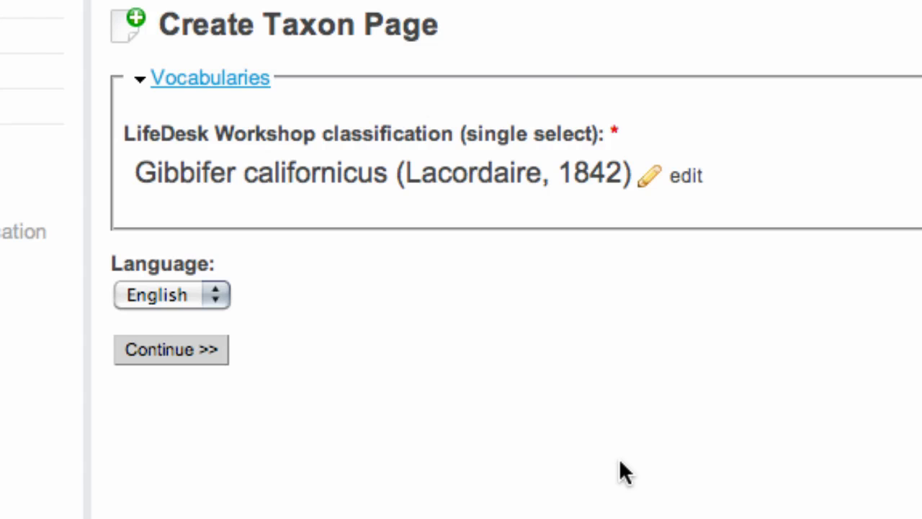
{"action": "left_click", "coordinate": [690, 190]}
{"action": "left_click", "coordinate": [403, 173]}
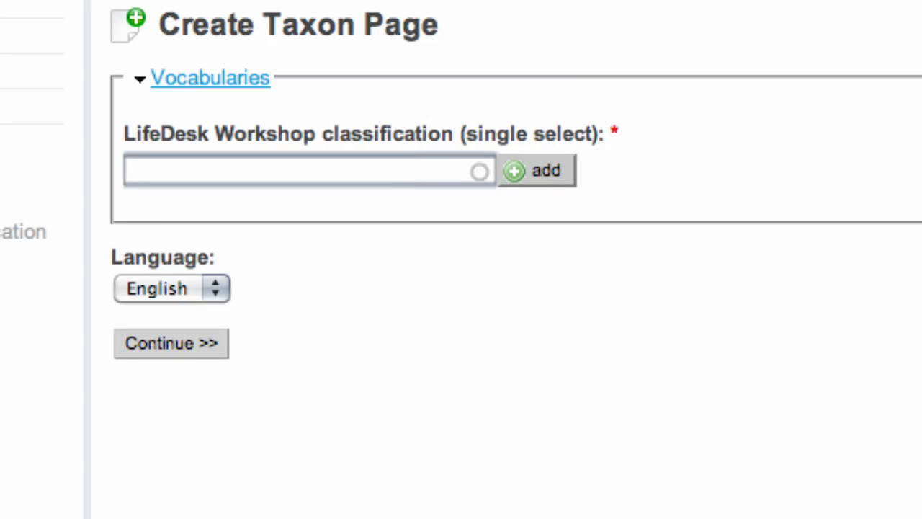
{"action": "type", "text": "gibbi"}
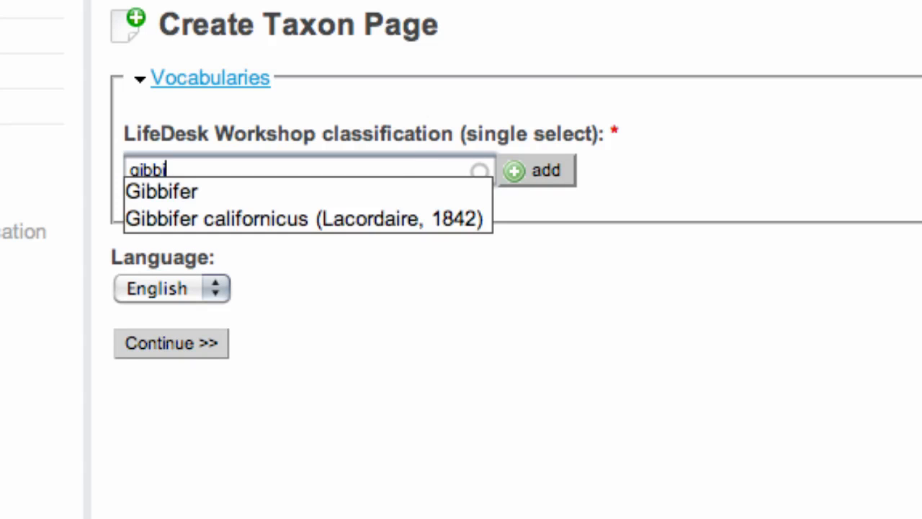
{"action": "left_click", "coordinate": [387, 218]}
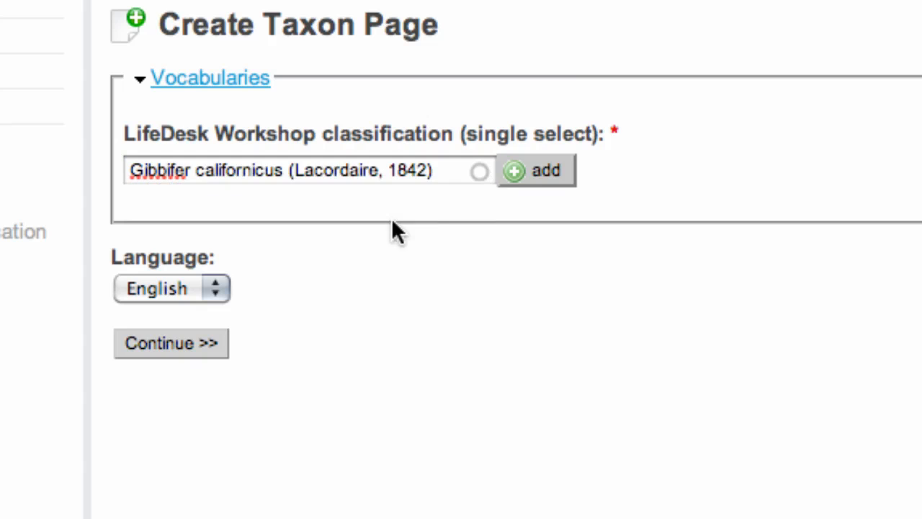
{"action": "left_click", "coordinate": [526, 176]}
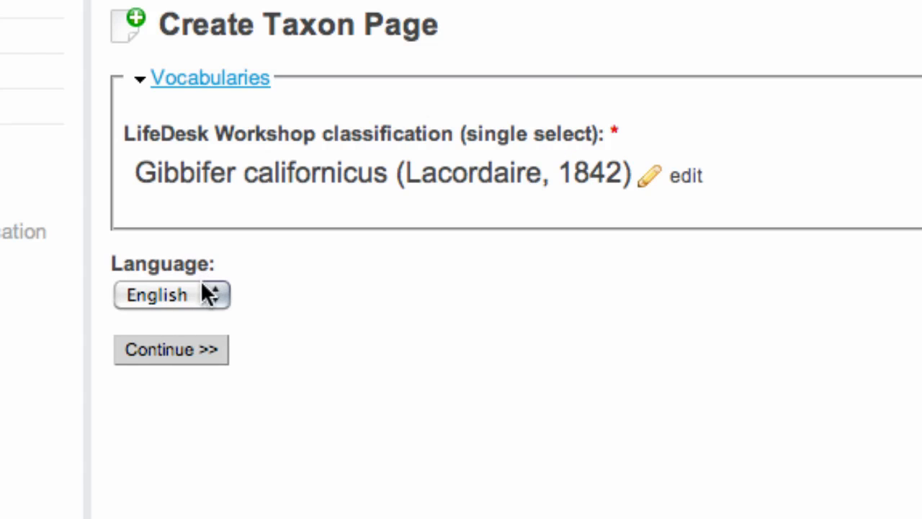
{"action": "left_click", "coordinate": [213, 295]}
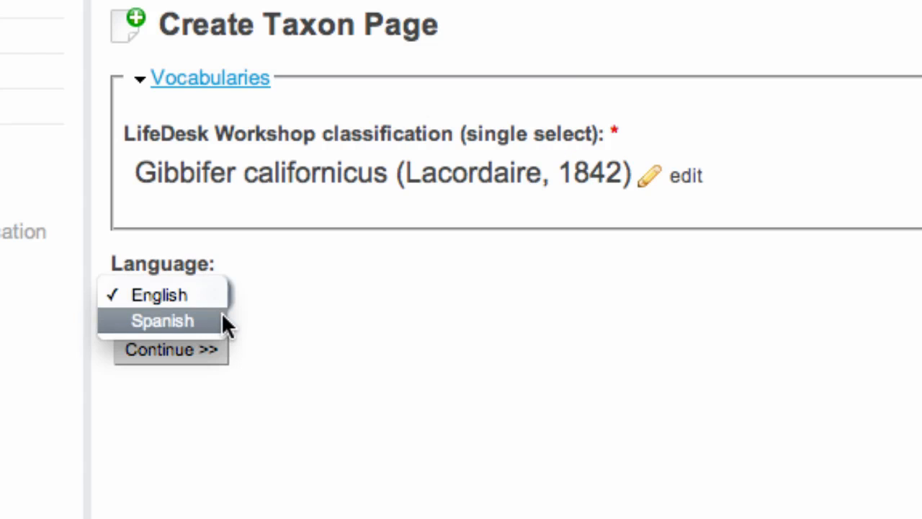
{"action": "left_click", "coordinate": [282, 307]}
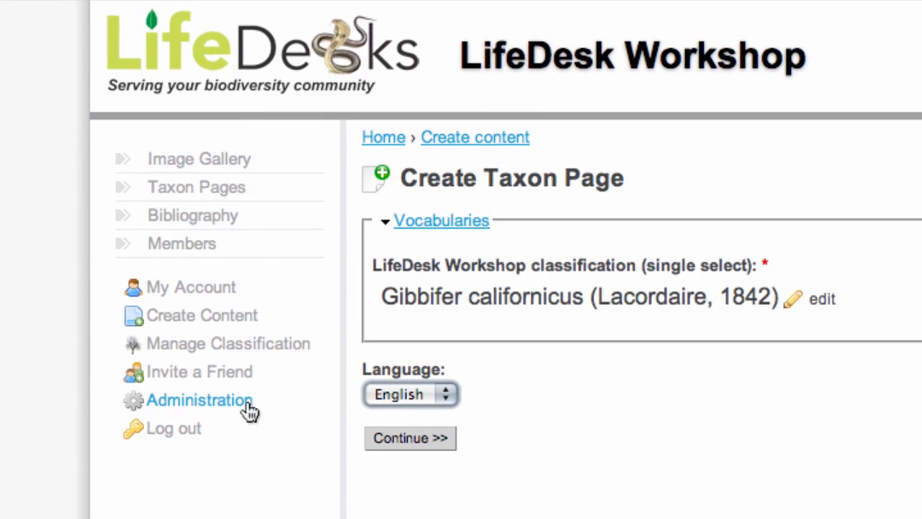
Check the site's enabled languages in Administration, then continue the form to its chapter sections.
{"action": "left_click", "coordinate": [248, 401], "text": "super"}
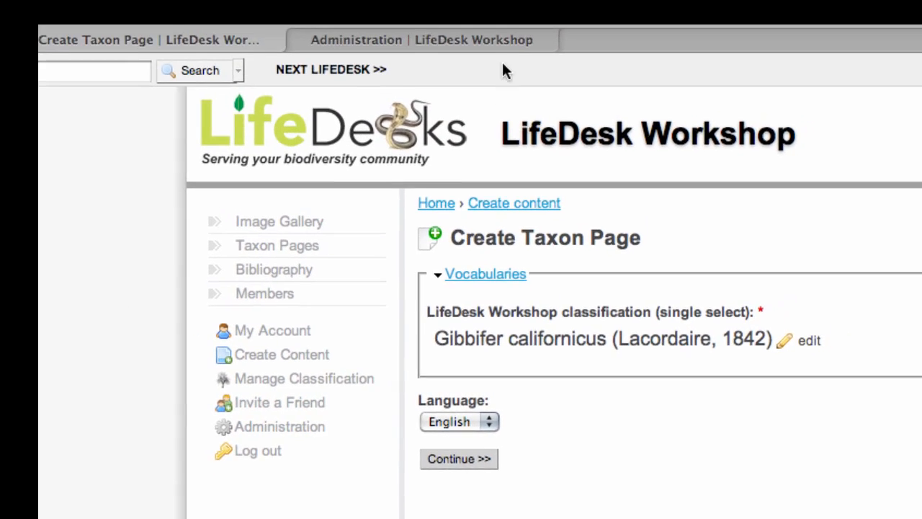
{"action": "left_click", "coordinate": [503, 48]}
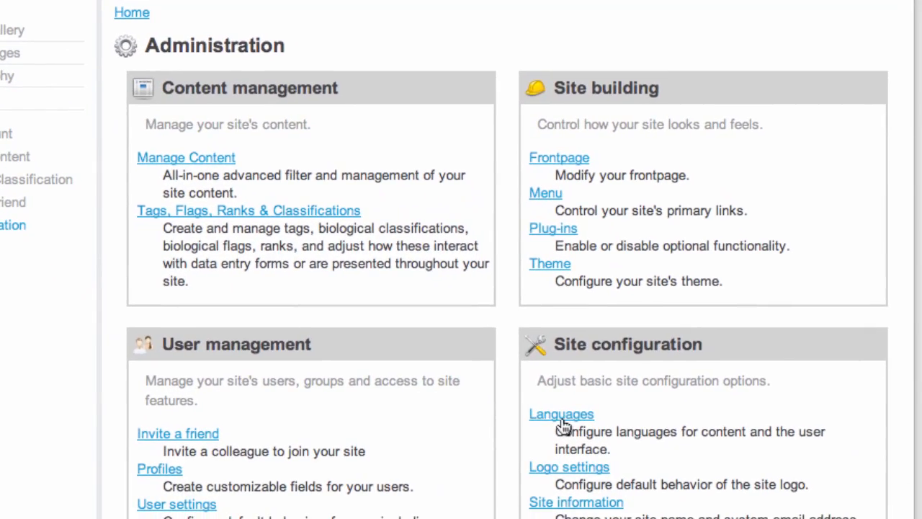
{"action": "left_click", "coordinate": [795, 455]}
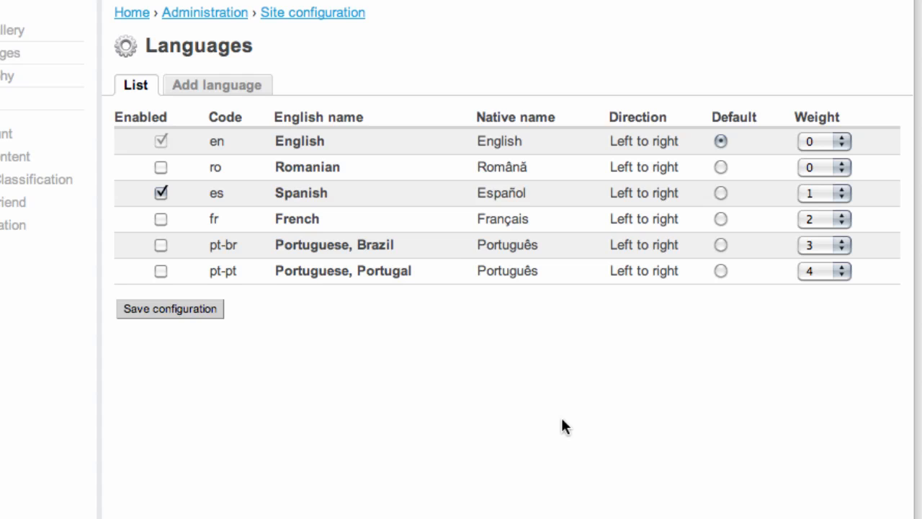
{"action": "key", "text": "super+w"}
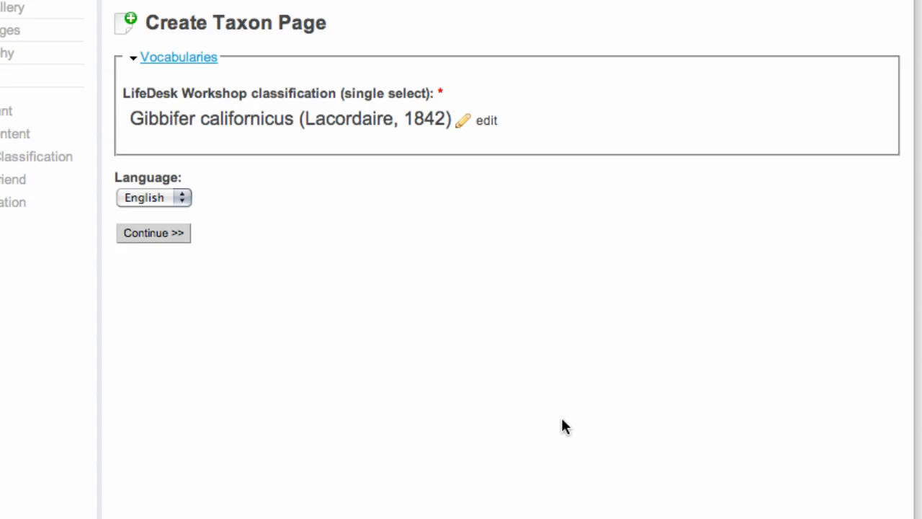
{"action": "left_click", "coordinate": [157, 233]}
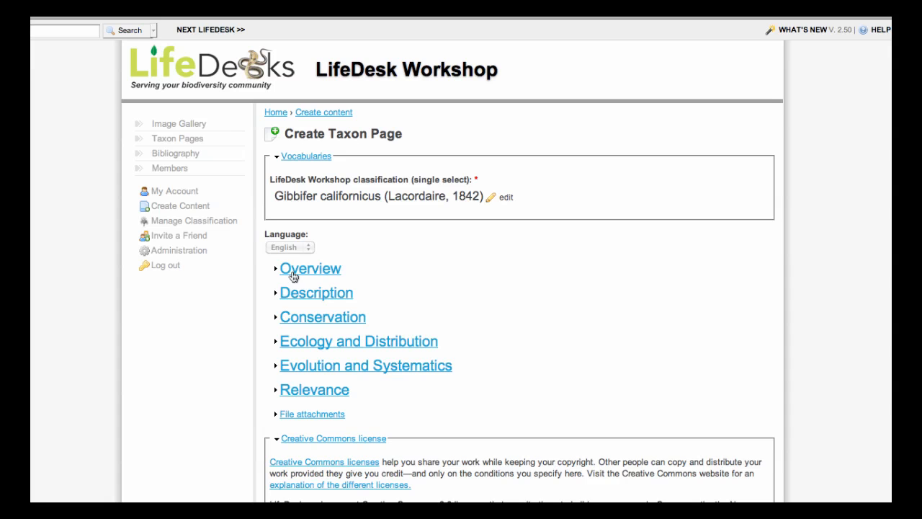
Paste the beetle sentence into Overview > Description and italicize 'Gibbifer californicus'.
{"action": "left_click", "coordinate": [293, 275]}
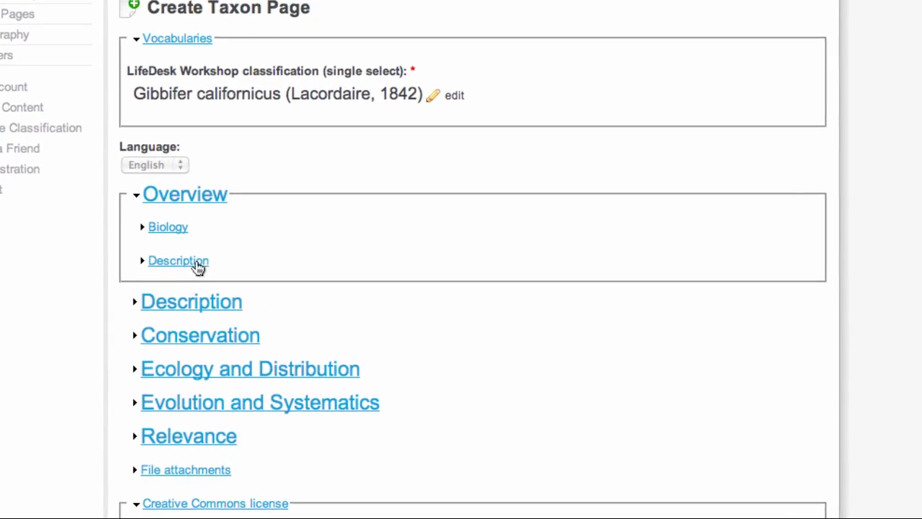
{"action": "left_click", "coordinate": [198, 266]}
{"action": "left_click", "coordinate": [187, 216]}
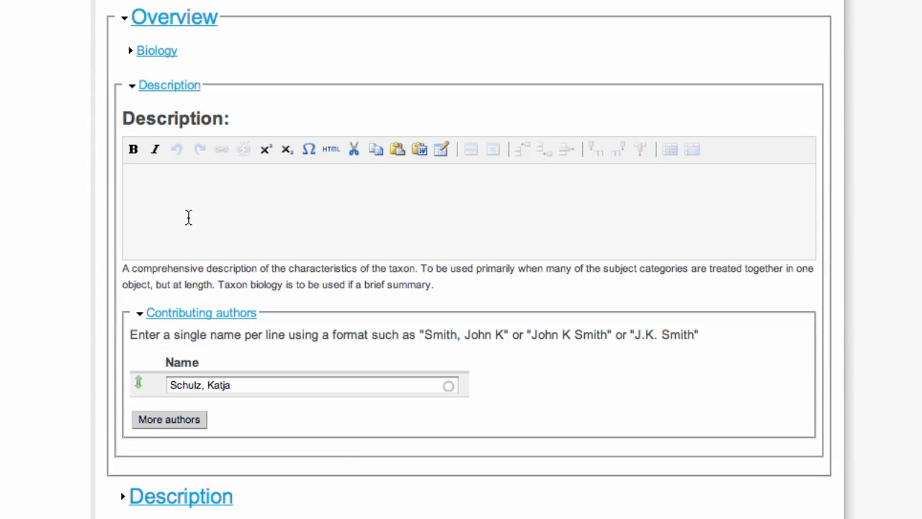
{"action": "type", "text": "Gibbifer californicus is a grey to bright blue beetle."}
{"action": "double_click", "coordinate": [252, 188]}
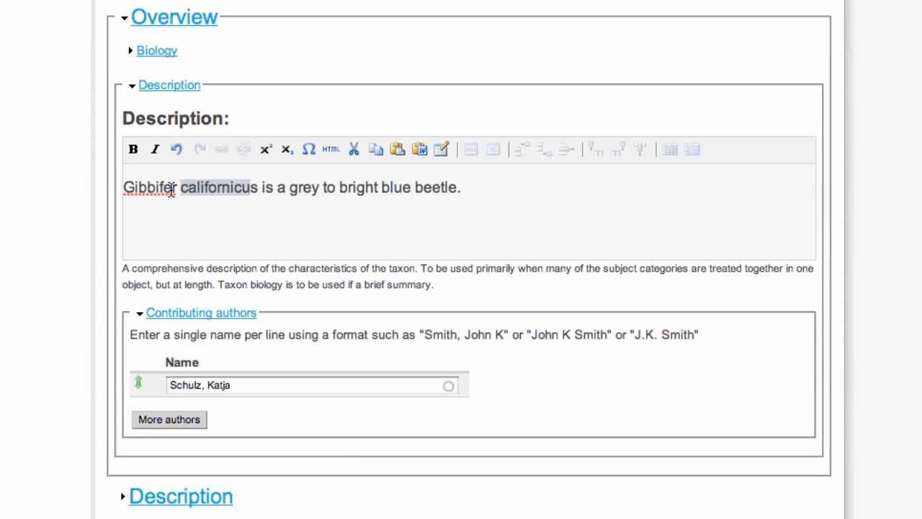
{"action": "left_click_drag", "start_coordinate": [171, 187], "coordinate": [123, 188]}
{"action": "left_click", "coordinate": [155, 149]}
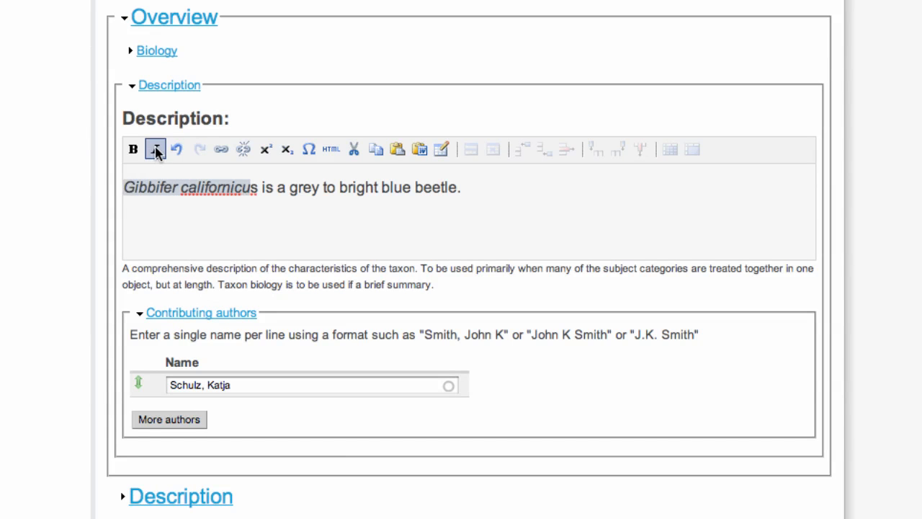
Replace the first contributing author with the intended author's name.
{"action": "left_click", "coordinate": [249, 387]}
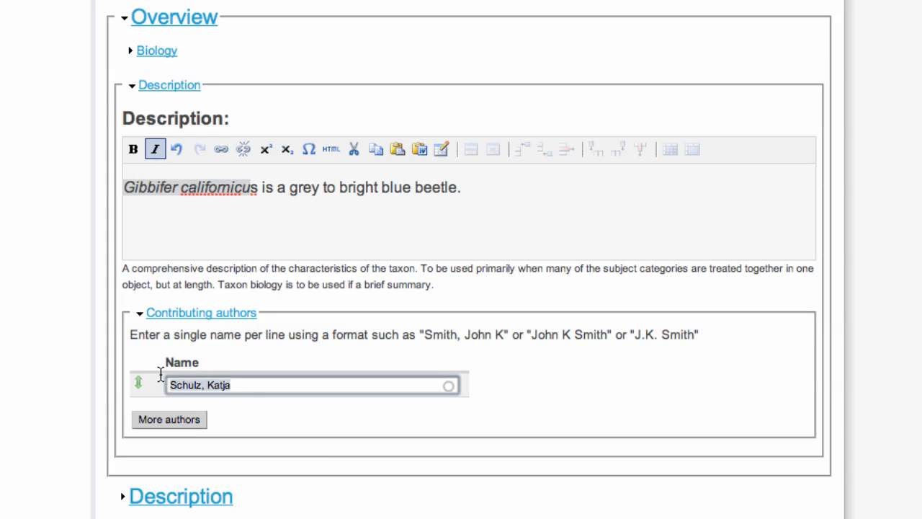
{"action": "key", "text": "ctrl+a"}
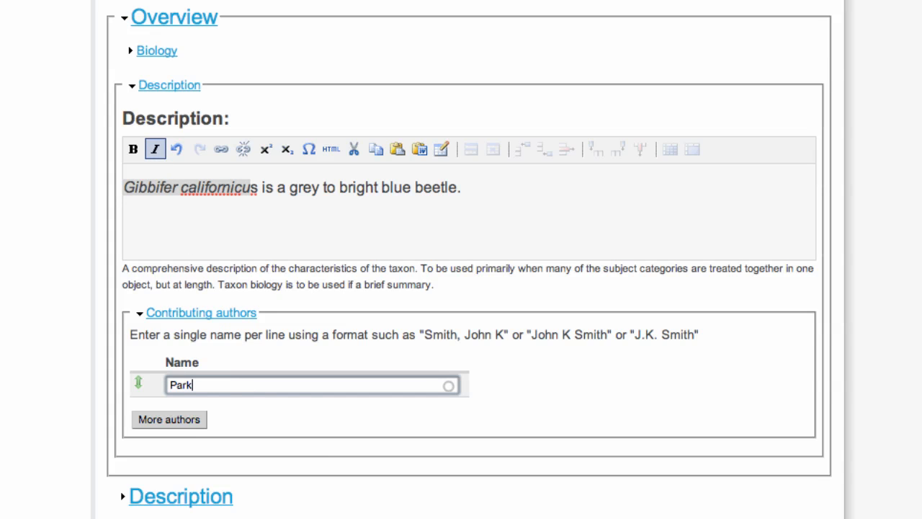
{"action": "left_click", "coordinate": [146, 426]}
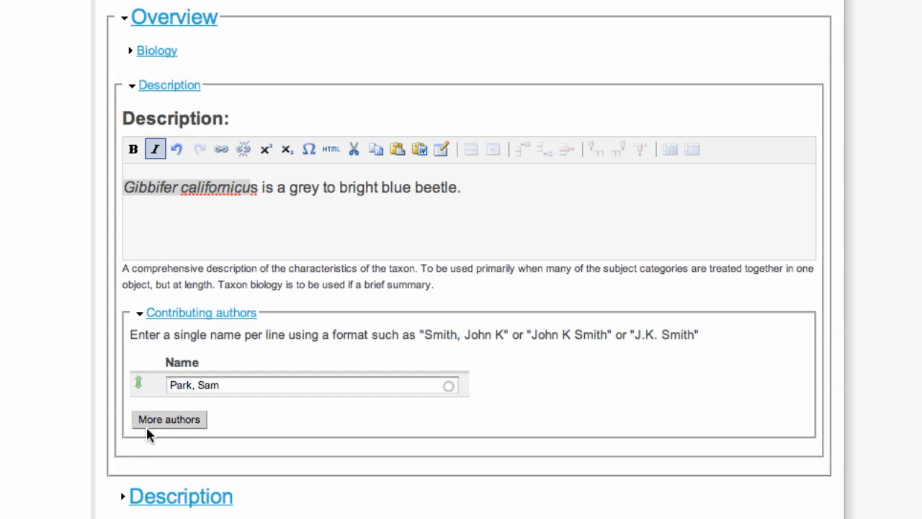
Add a second contributing author by choosing the test user suggested for 'Test'.
{"action": "left_click", "coordinate": [160, 422]}
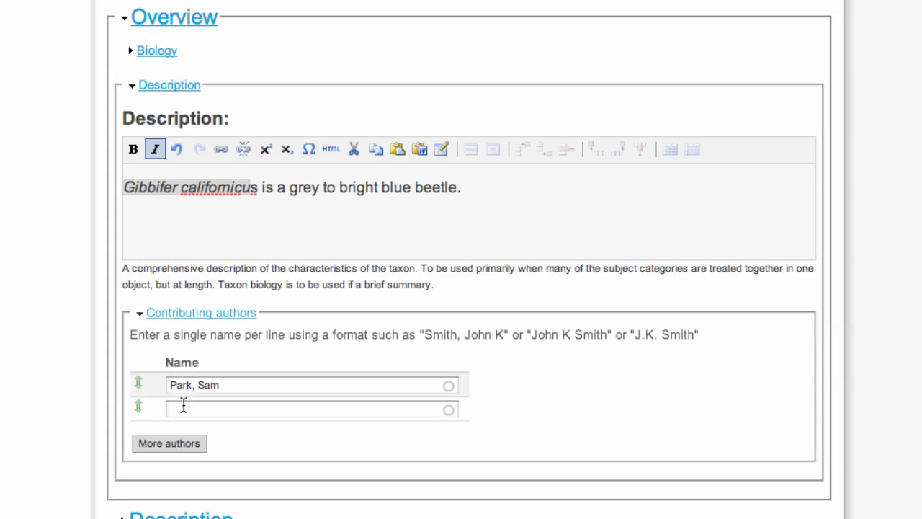
{"action": "left_click", "coordinate": [184, 407]}
{"action": "type", "text": "Test"}
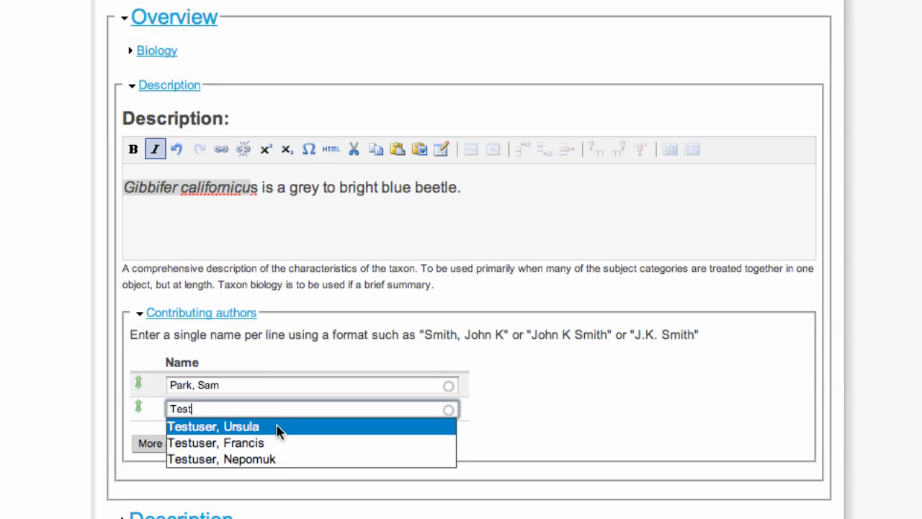
{"action": "left_click", "coordinate": [297, 431]}
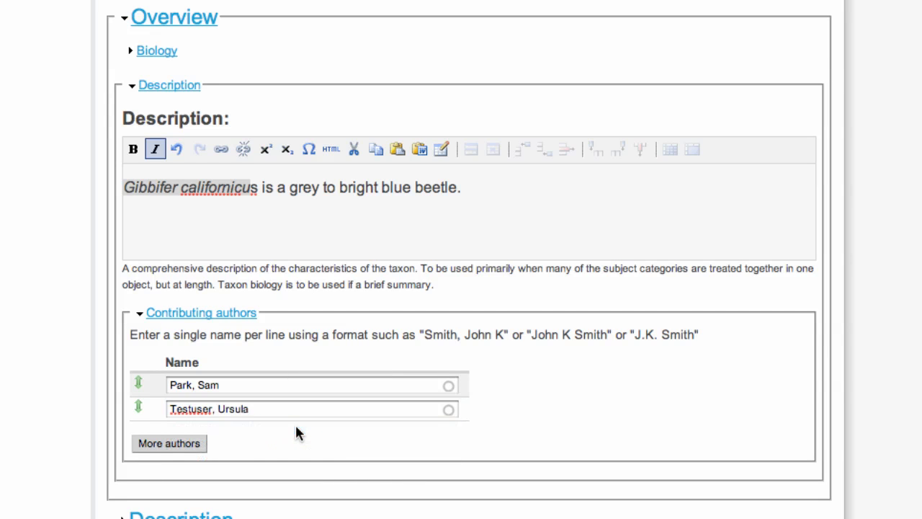
{"action": "scroll", "coordinate": [794, 229], "scroll_direction": "down", "scroll_amount": 5}
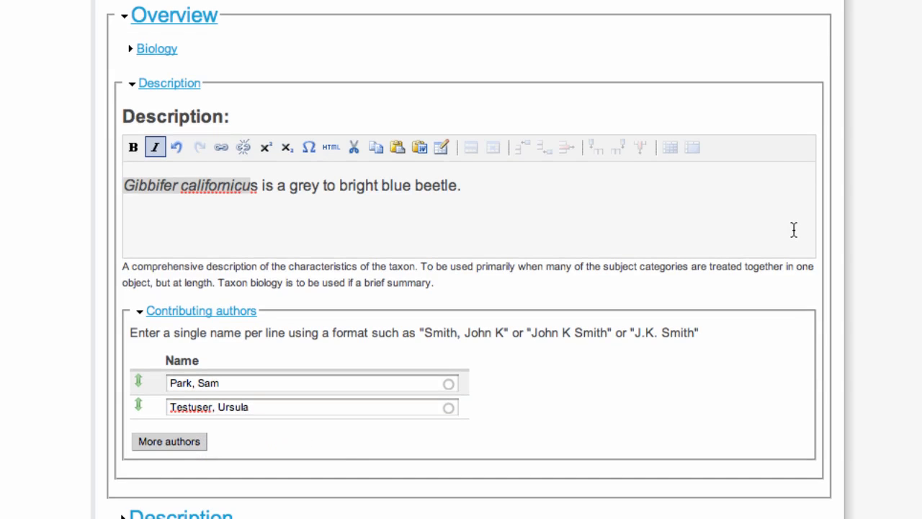
{"action": "scroll", "coordinate": [796, 232], "scroll_direction": "down", "scroll_amount": 3}
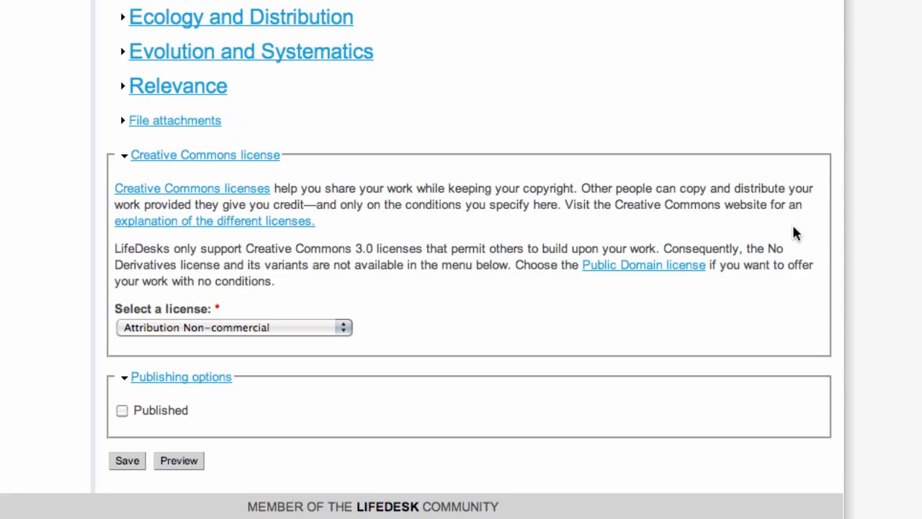
Choose the Attribution Non-commercial Share Alike license and save the taxon page.
{"action": "left_click", "coordinate": [345, 329]}
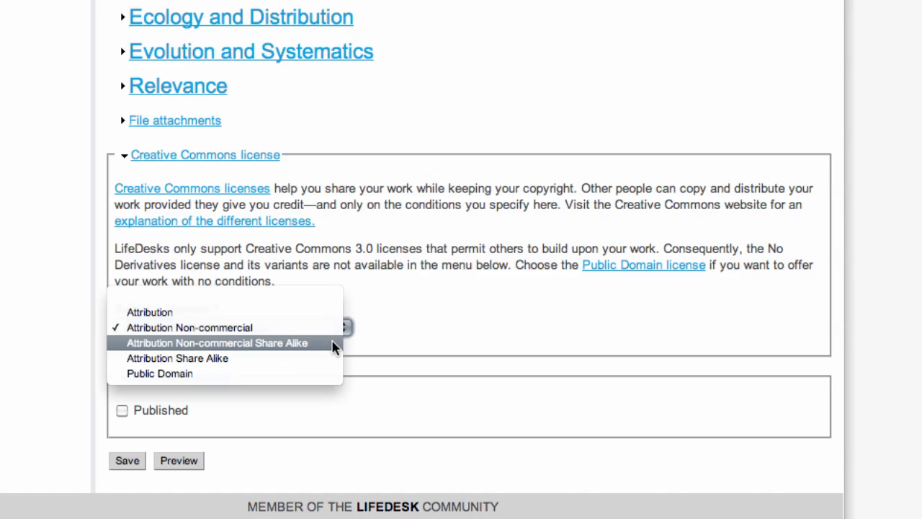
{"action": "left_click", "coordinate": [335, 344]}
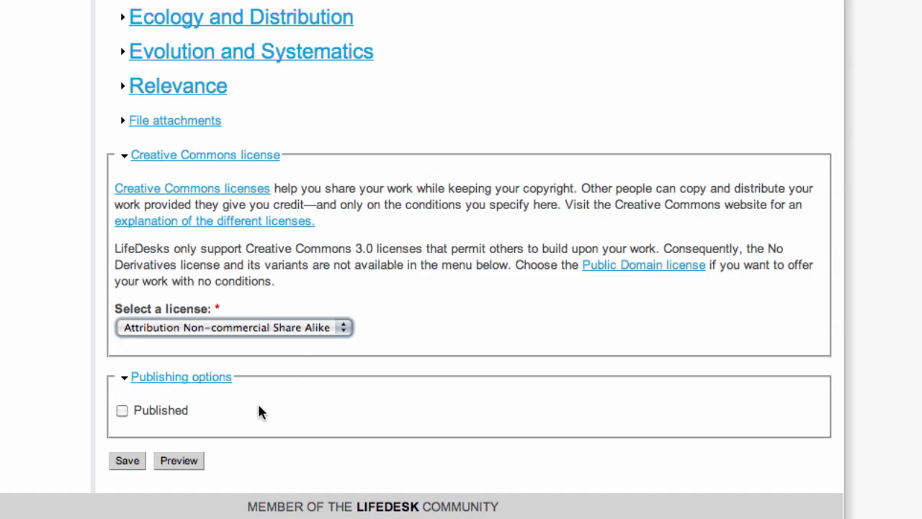
{"action": "left_click", "coordinate": [130, 462]}
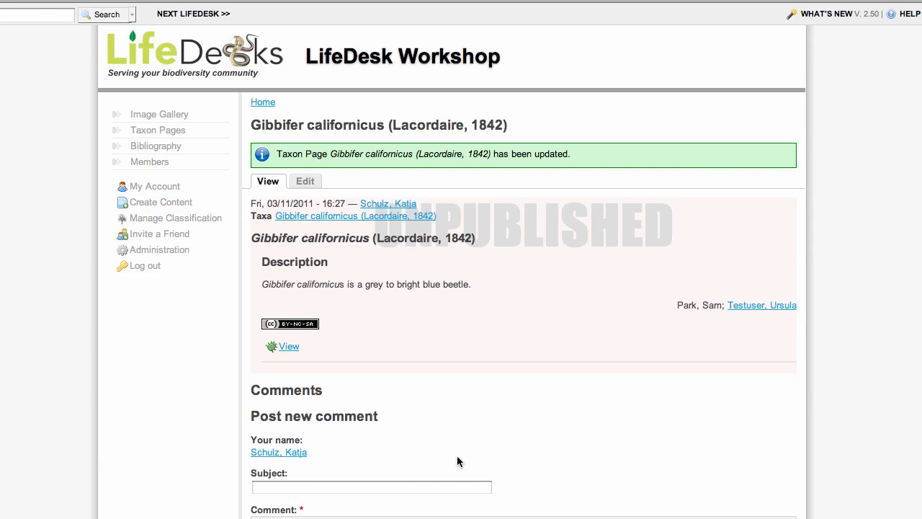
Mark the Gibbifer californicus taxon page as Published and save it.
{"action": "left_click", "coordinate": [303, 184]}
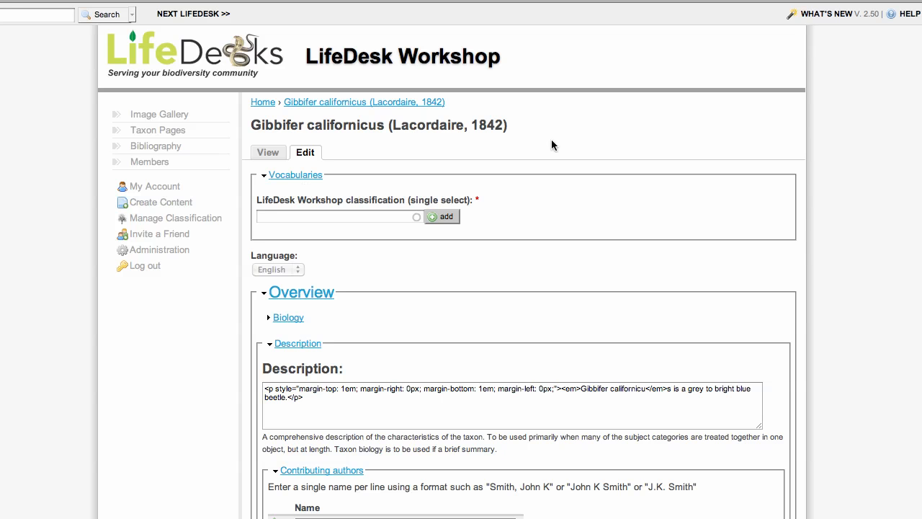
{"action": "scroll", "coordinate": [675, 145], "scroll_direction": "down", "scroll_amount": 3}
{"action": "scroll", "coordinate": [675, 146], "scroll_direction": "down", "scroll_amount": 10}
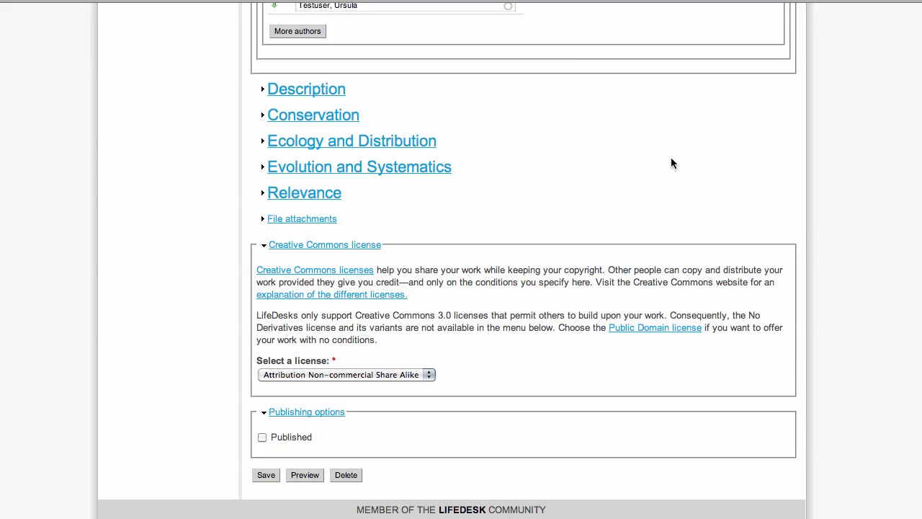
{"action": "left_click", "coordinate": [263, 438]}
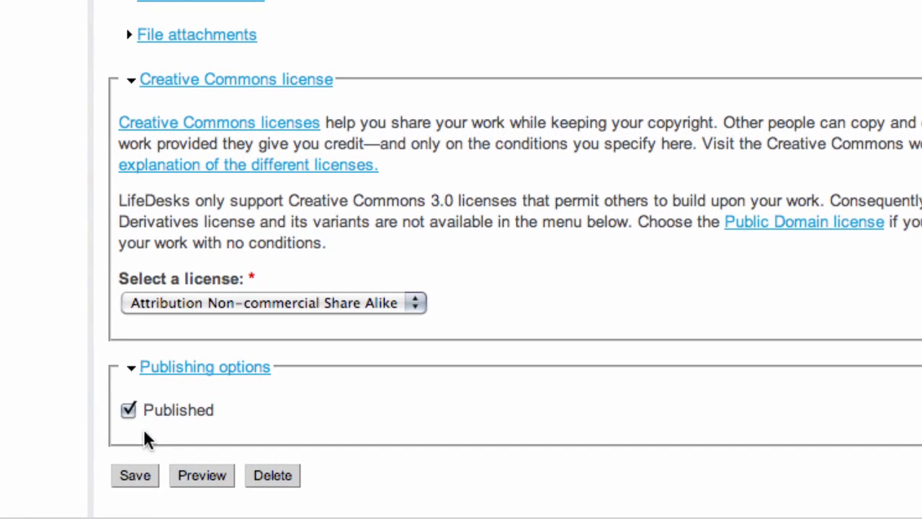
{"action": "left_click", "coordinate": [266, 478]}
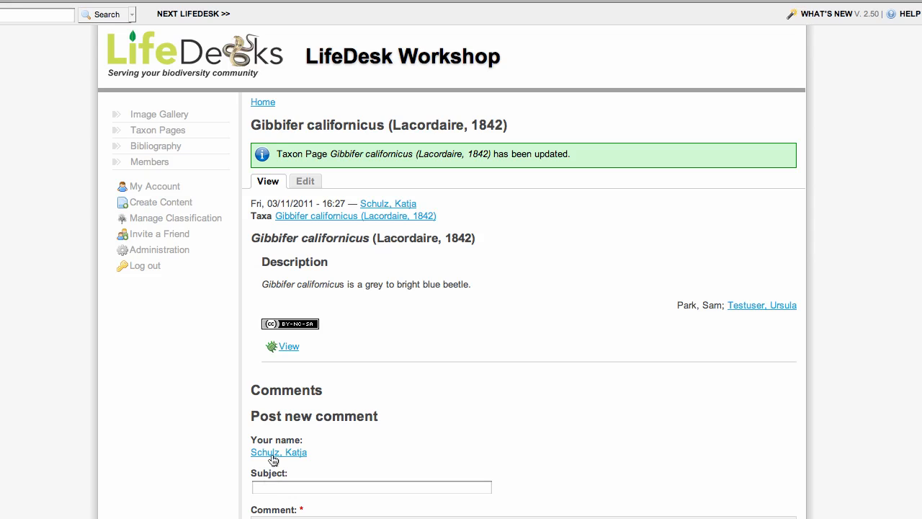
Reopen the Description for editing, collapsing Overview and expanding Ecology and Distribution.
{"action": "left_click", "coordinate": [289, 347]}
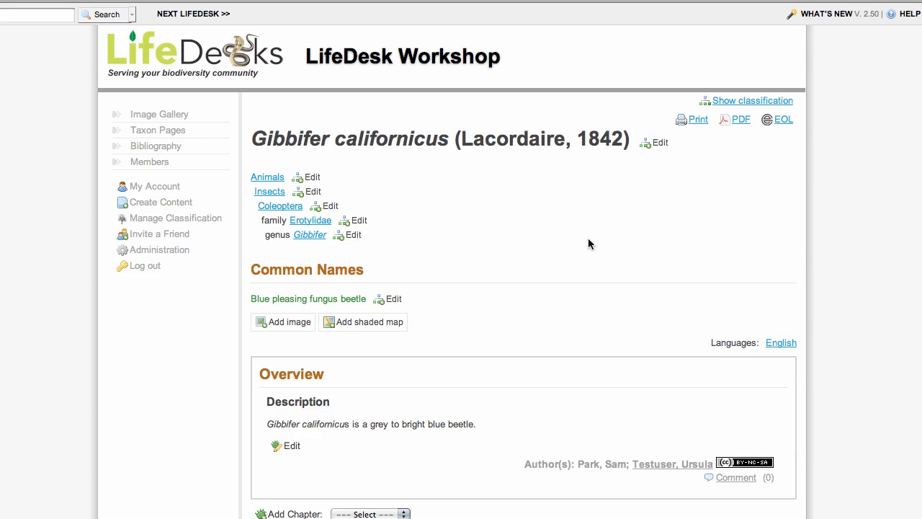
{"action": "scroll", "coordinate": [588, 237], "scroll_direction": "down", "scroll_amount": 3}
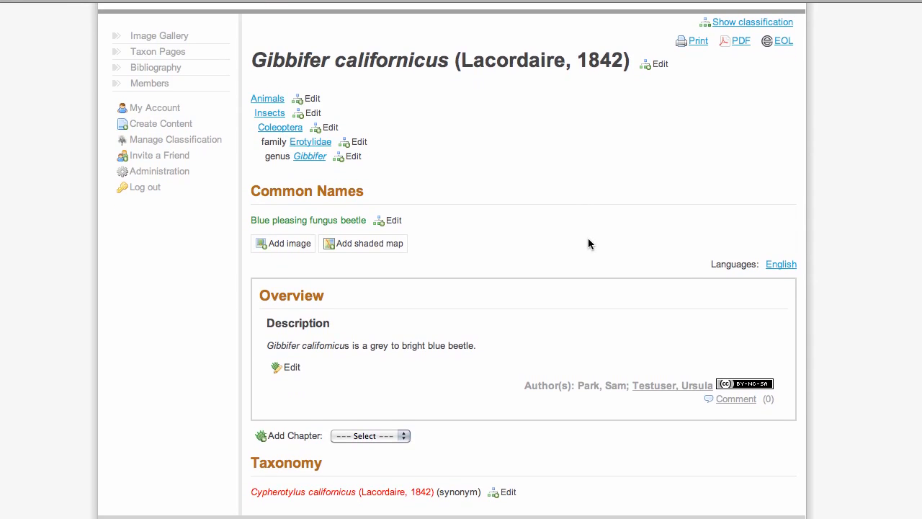
{"action": "left_click", "coordinate": [291, 368]}
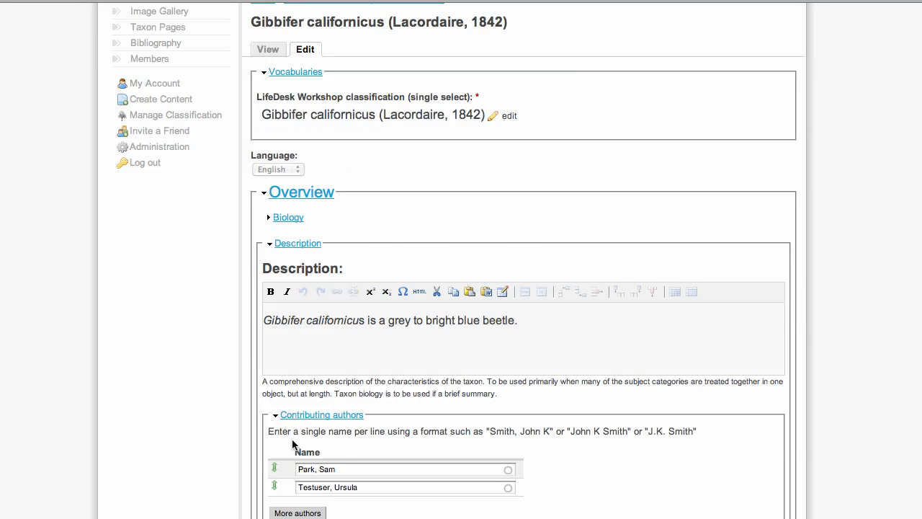
{"action": "scroll", "coordinate": [294, 447], "scroll_direction": "down", "scroll_amount": 5}
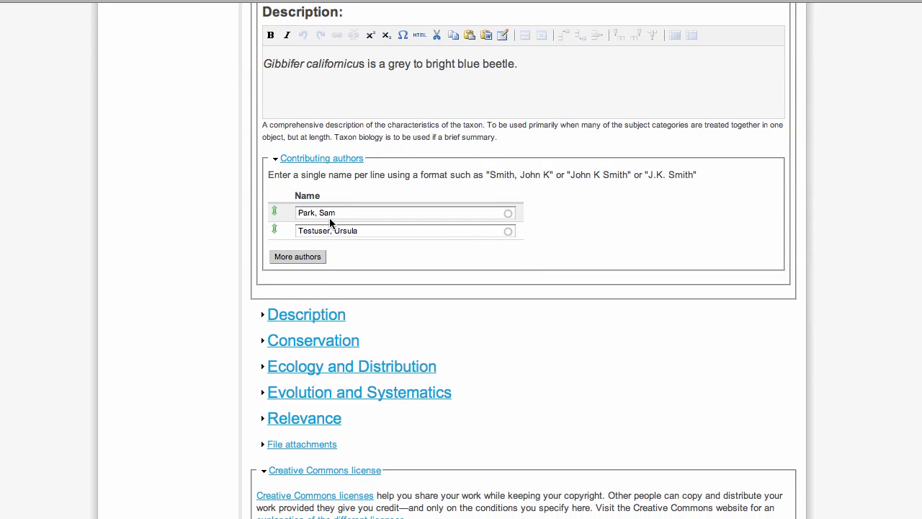
{"action": "scroll", "coordinate": [329, 217], "scroll_direction": "up", "scroll_amount": 1}
{"action": "scroll", "coordinate": [329, 224], "scroll_direction": "up", "scroll_amount": 2}
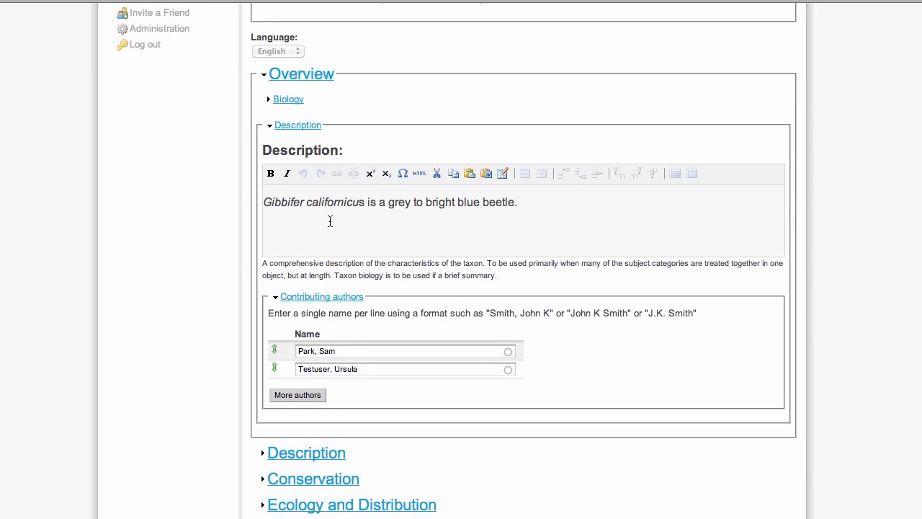
{"action": "left_click", "coordinate": [294, 77]}
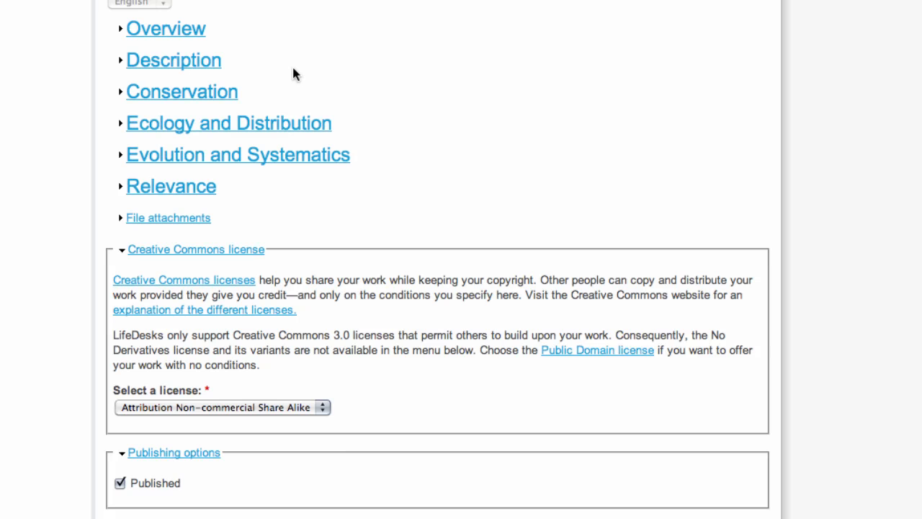
{"action": "left_click", "coordinate": [288, 125]}
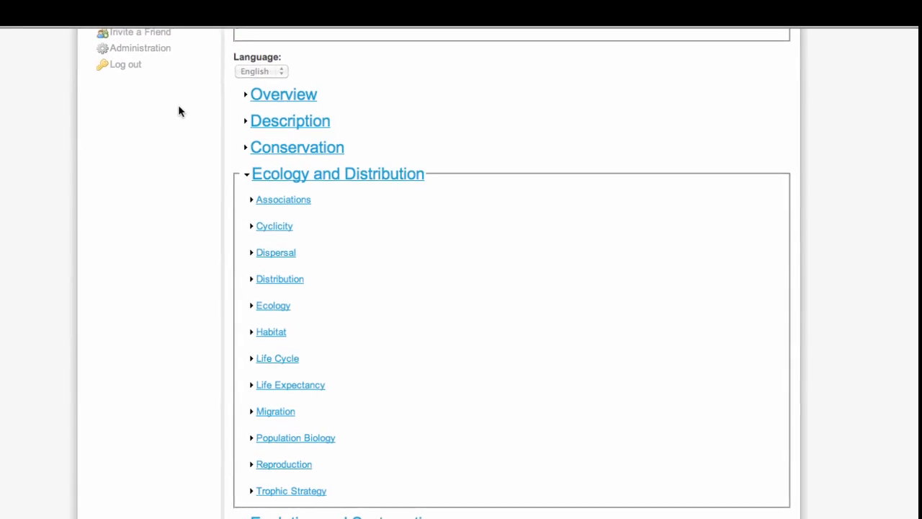
{"action": "left_click", "coordinate": [181, 63]}
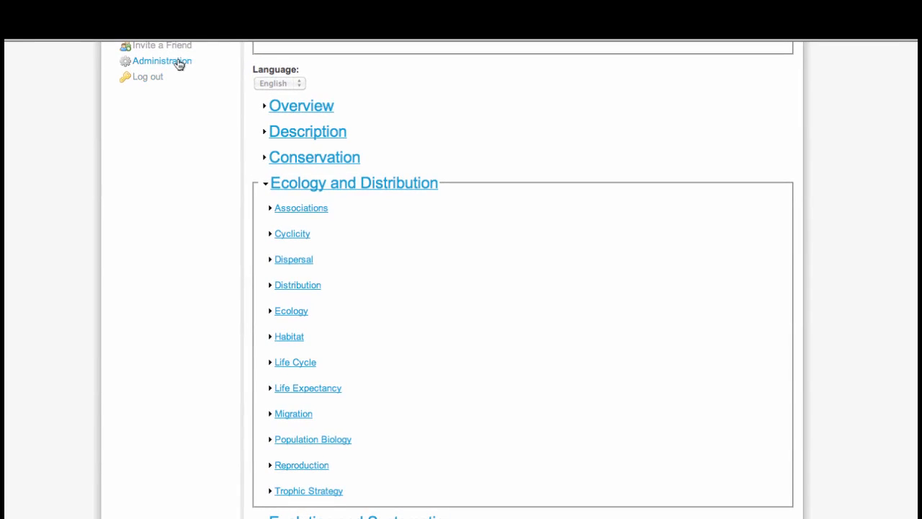
In Chapter Configuration, start a new heading titled 'Molecular Biology and Genetics' in English.
{"action": "scroll", "coordinate": [906, 272], "scroll_direction": "down", "scroll_amount": 6}
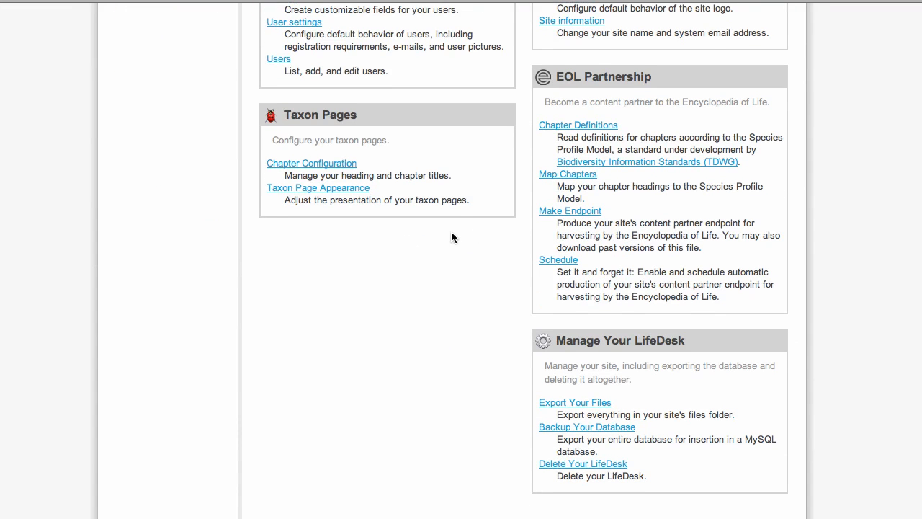
{"action": "left_click", "coordinate": [339, 170]}
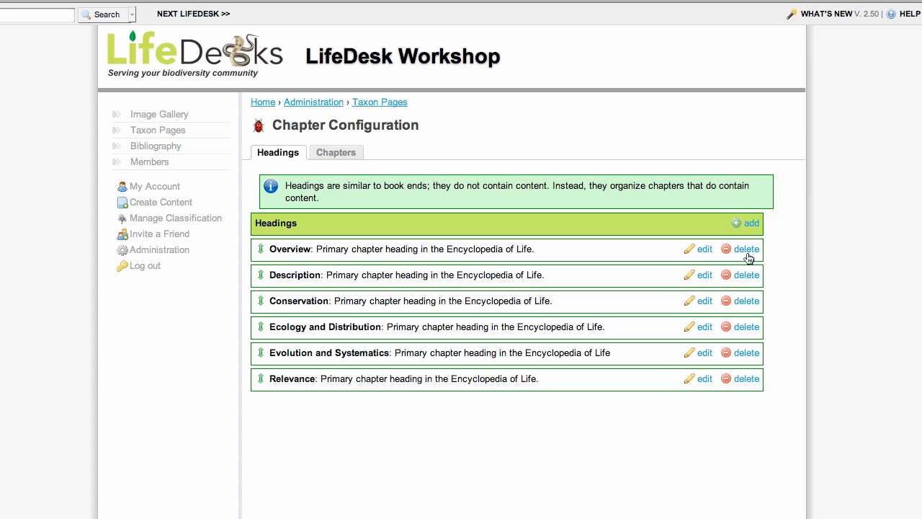
{"action": "left_click", "coordinate": [752, 225]}
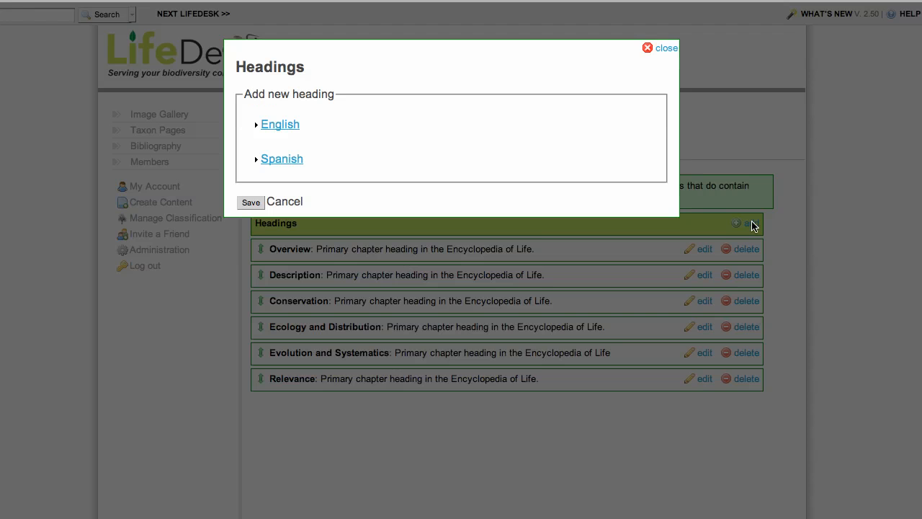
{"action": "left_click", "coordinate": [281, 124]}
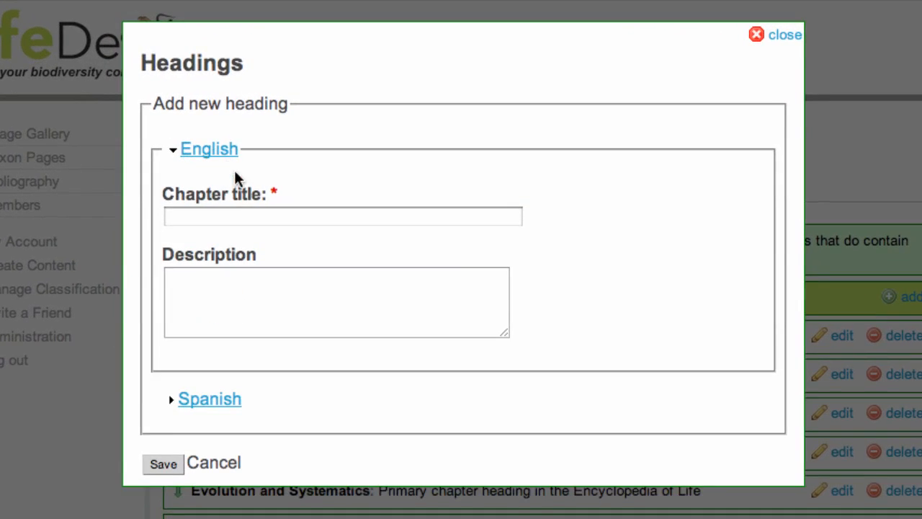
{"action": "left_click", "coordinate": [218, 216]}
{"action": "type", "text": "Molecular "}
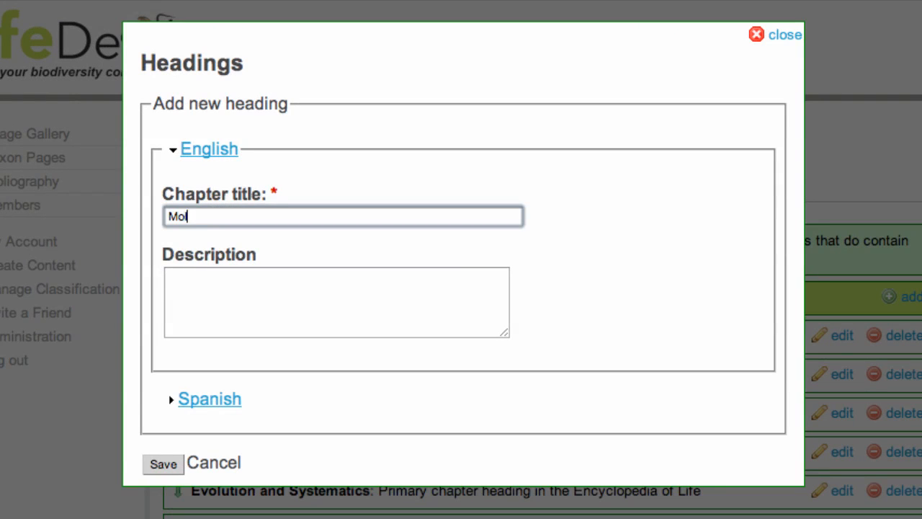
{"action": "type", "text": "Biology a"}
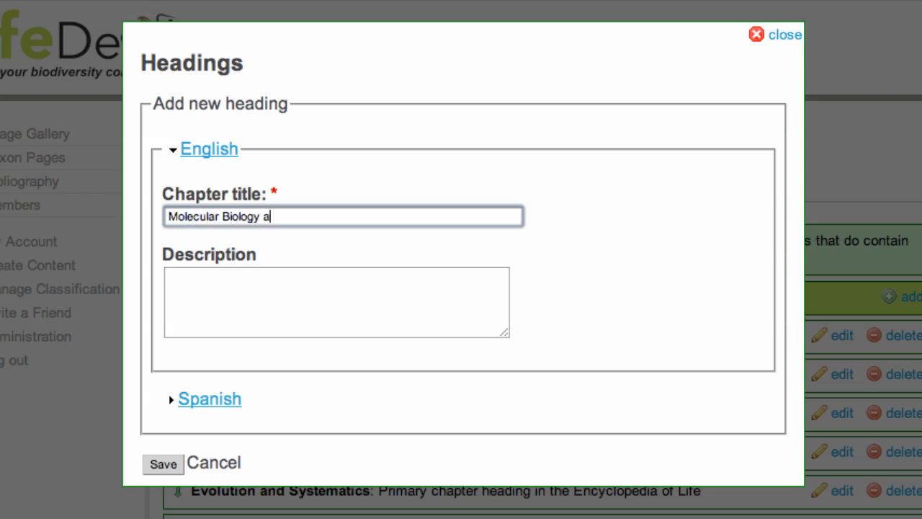
{"action": "type", "text": "nd Genetics"}
Give the heading the Spanish title 'Biología Molecular y Genética' and save it.
{"action": "left_click", "coordinate": [216, 400]}
{"action": "left_click", "coordinate": [248, 408]}
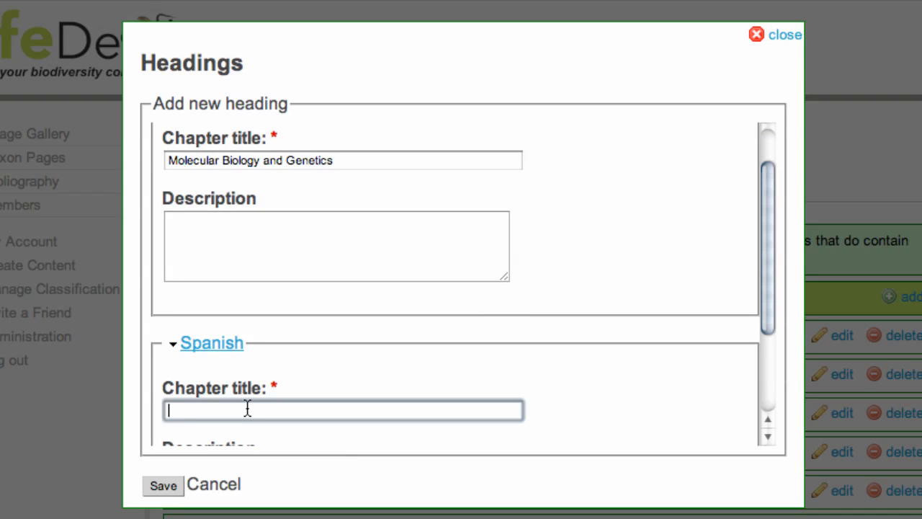
{"action": "type", "text": "Biología Molecular y Genética"}
{"action": "scroll", "coordinate": [380, 324], "scroll_direction": "down", "scroll_amount": 4}
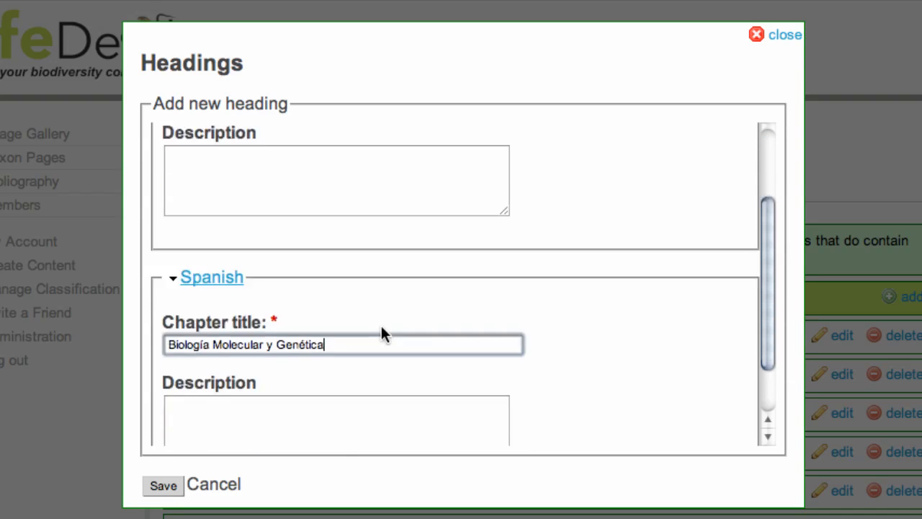
{"action": "left_click", "coordinate": [172, 487]}
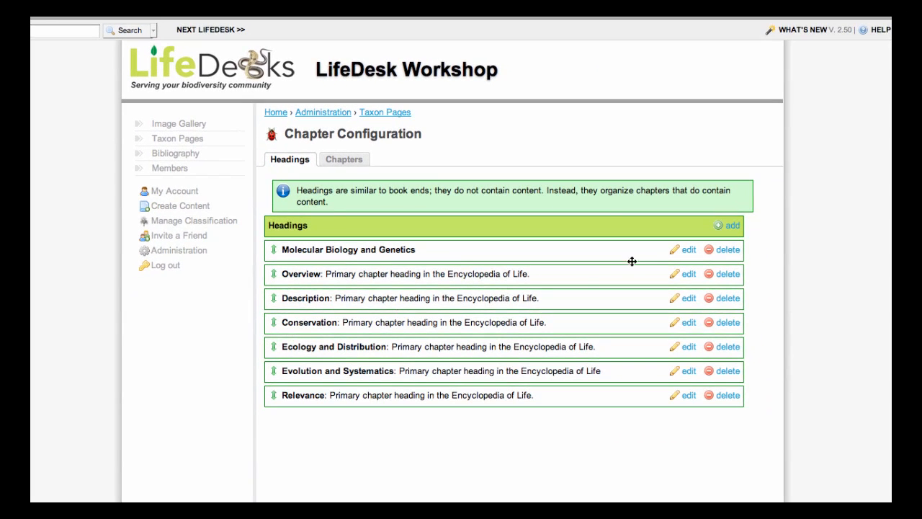
Place the heading after Overview and drag the Genetics and Molecular Biology chapters under it.
{"action": "left_click_drag", "start_coordinate": [638, 252], "coordinate": [636, 280]}
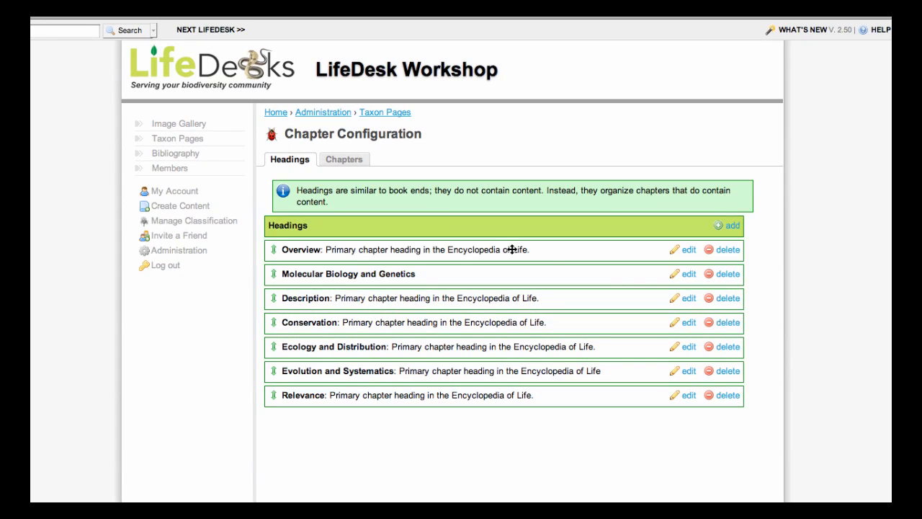
{"action": "left_click", "coordinate": [353, 163]}
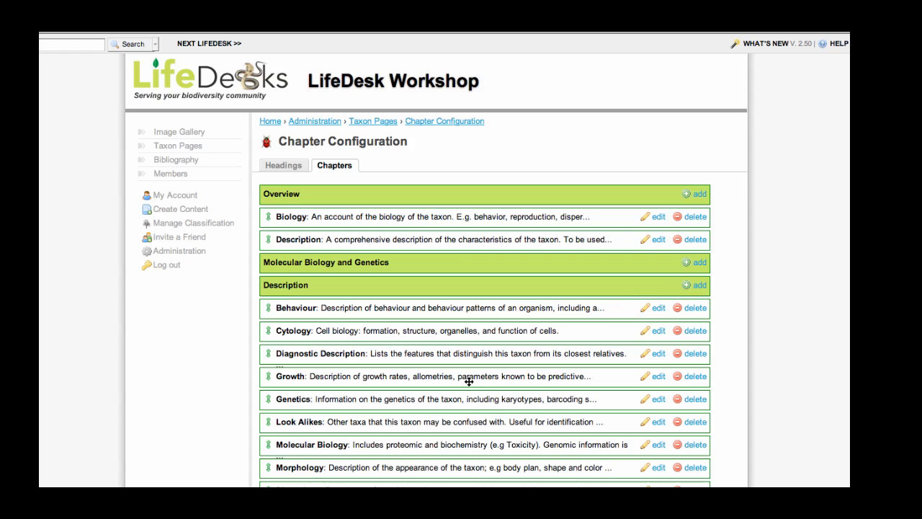
{"action": "left_click_drag", "start_coordinate": [328, 398], "coordinate": [325, 279]}
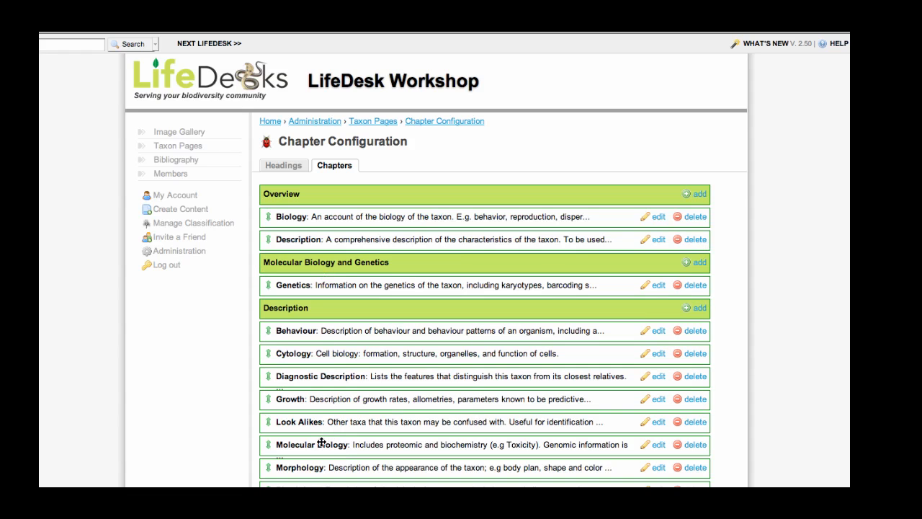
{"action": "left_click_drag", "start_coordinate": [324, 449], "coordinate": [299, 292]}
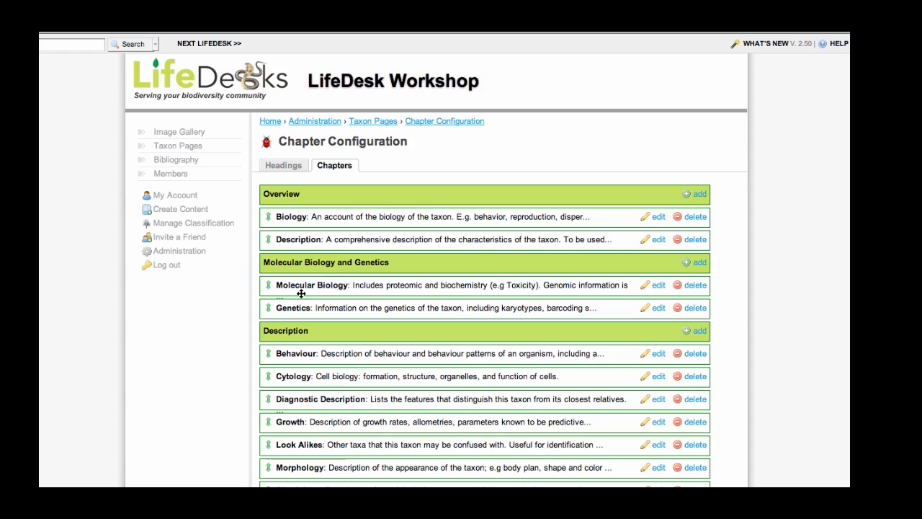
{"action": "left_click", "coordinate": [701, 263]}
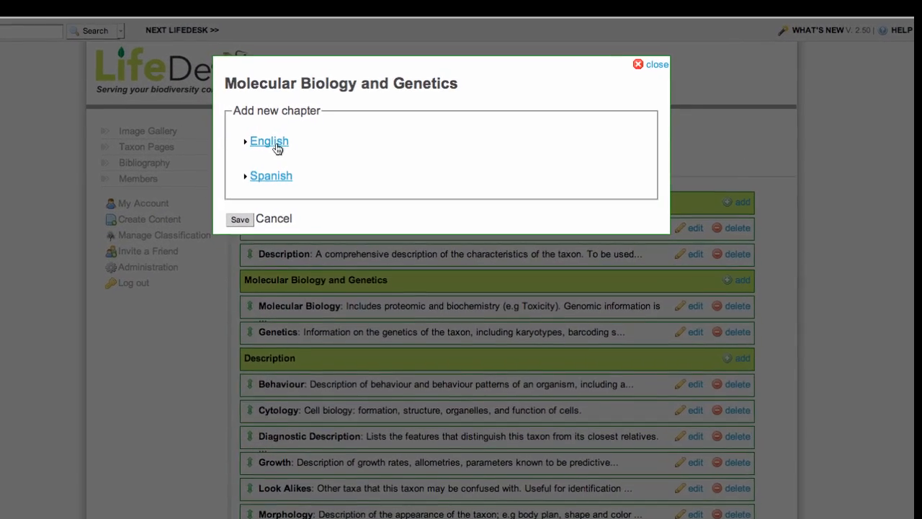
Enter 'Genomics' as the English chapter title and 'Genómica' as the Spanish one, then save.
{"action": "left_click", "coordinate": [284, 140]}
{"action": "left_click", "coordinate": [275, 193]}
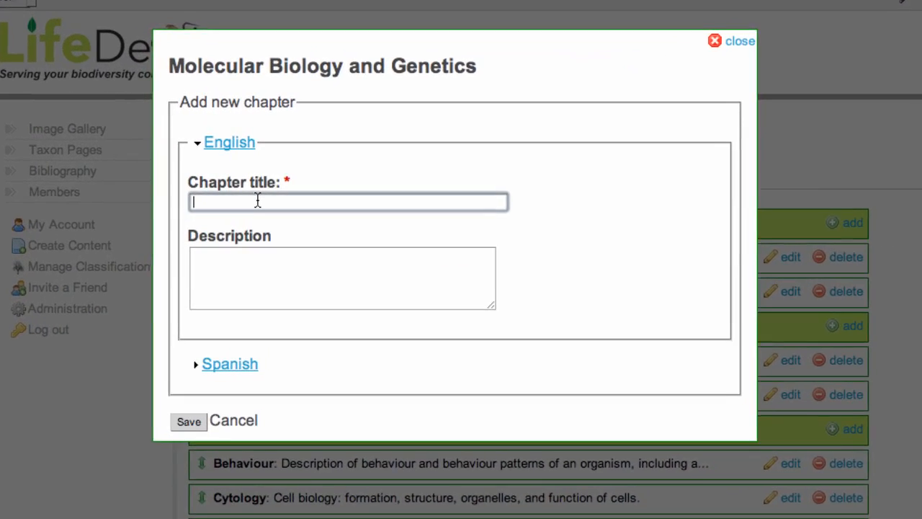
{"action": "type", "text": "Genomics"}
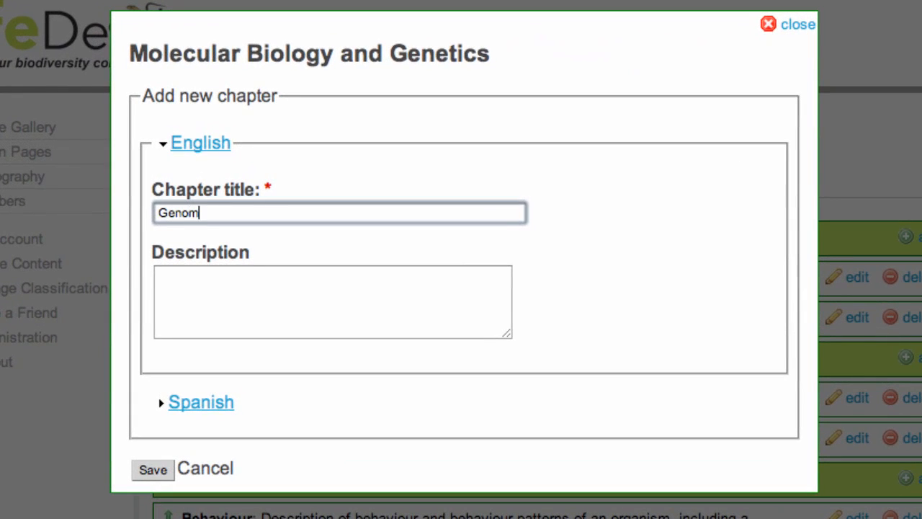
{"action": "left_click", "coordinate": [200, 403]}
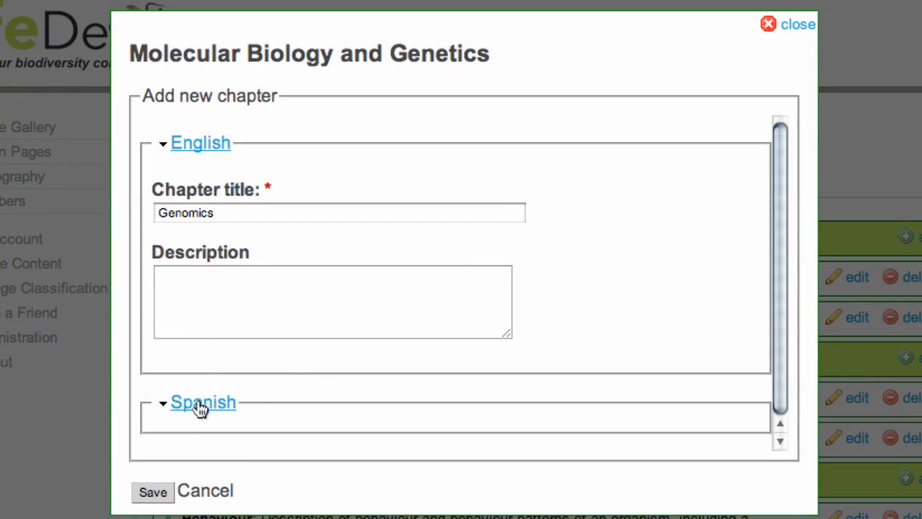
{"action": "scroll", "coordinate": [318, 360], "scroll_direction": "down", "scroll_amount": 3}
{"action": "left_click", "coordinate": [315, 372]}
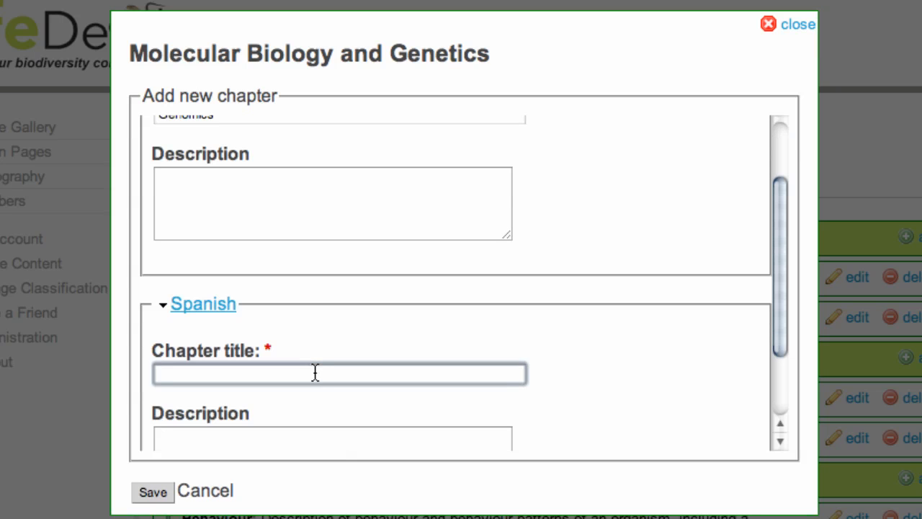
{"action": "type", "text": "Genómica"}
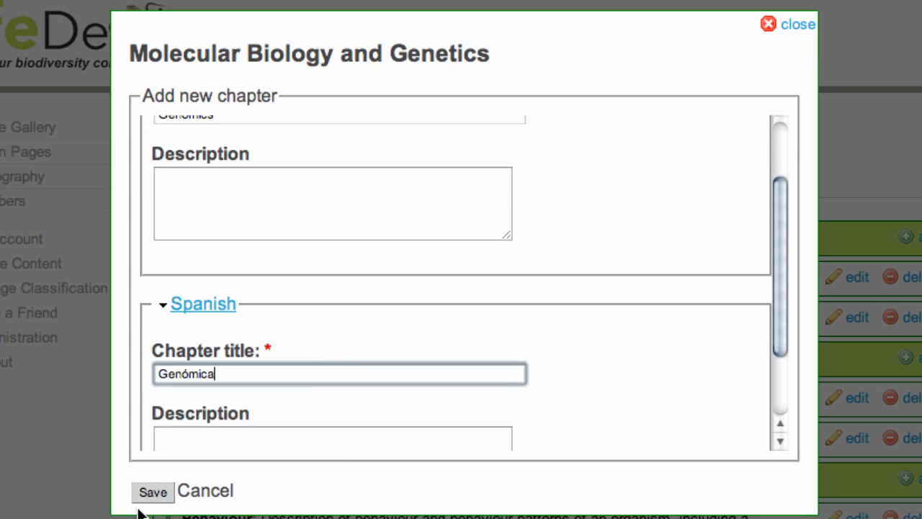
{"action": "left_click", "coordinate": [149, 493]}
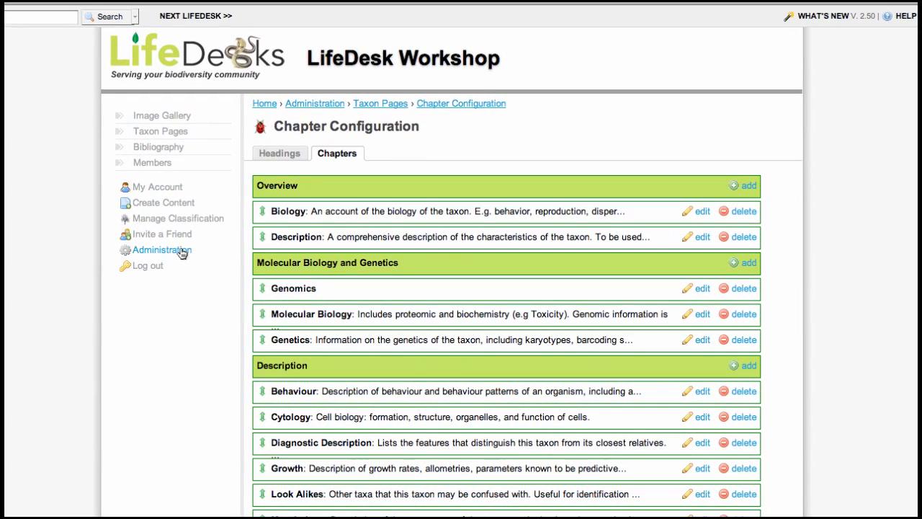
In Administration > Map Chapters, map Genomics to Molecular Biology and save.
{"action": "left_click", "coordinate": [181, 252]}
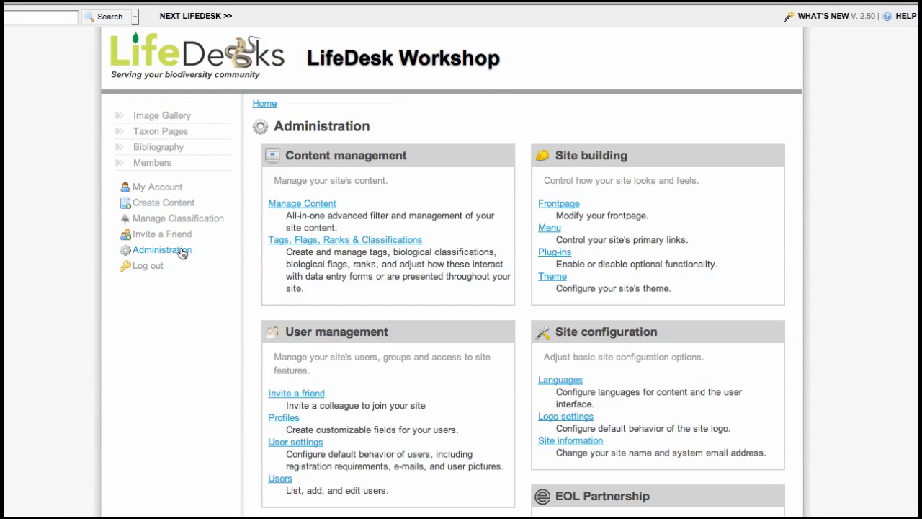
{"action": "scroll", "coordinate": [874, 332], "scroll_direction": "down", "scroll_amount": 5}
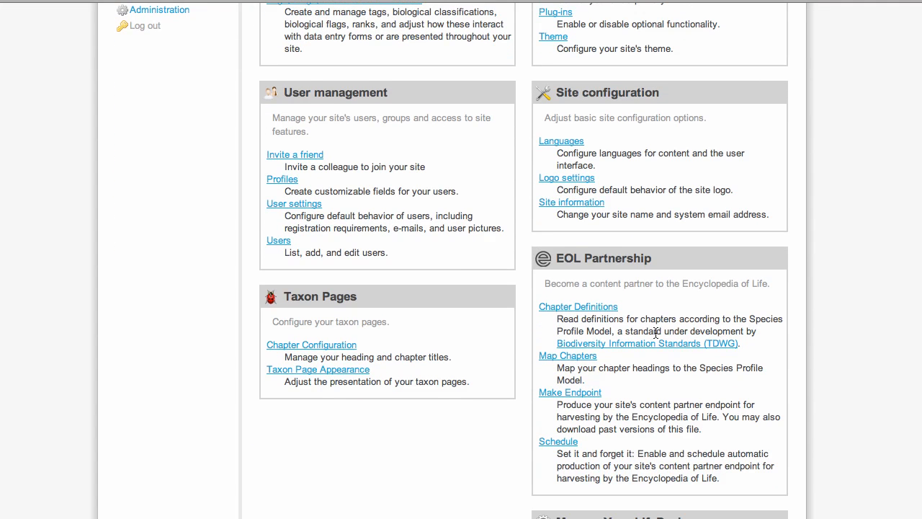
{"action": "left_click", "coordinate": [585, 358]}
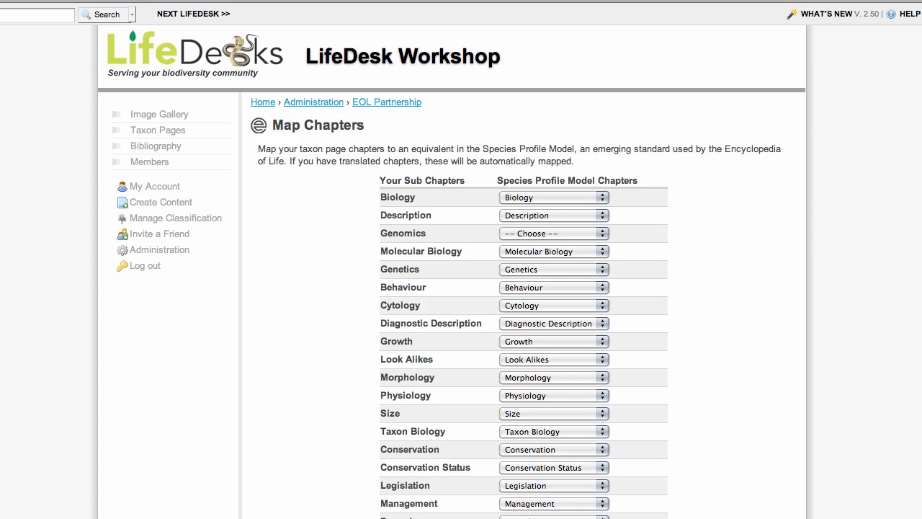
{"action": "left_click", "coordinate": [604, 234]}
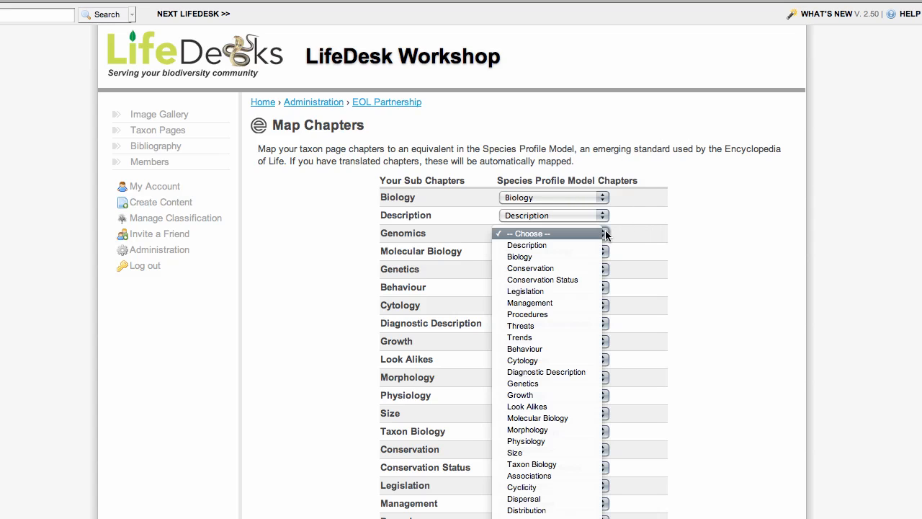
{"action": "left_click", "coordinate": [580, 419]}
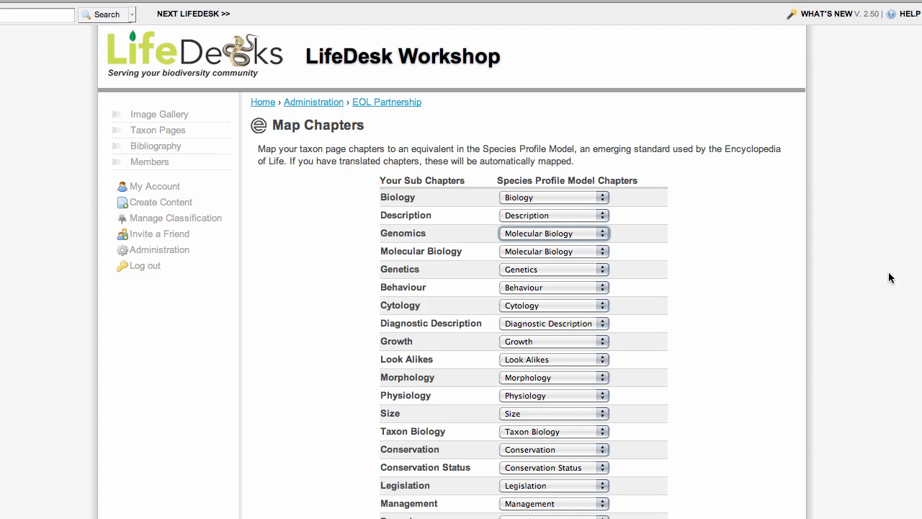
{"action": "scroll", "coordinate": [892, 277], "scroll_direction": "down", "scroll_amount": 10}
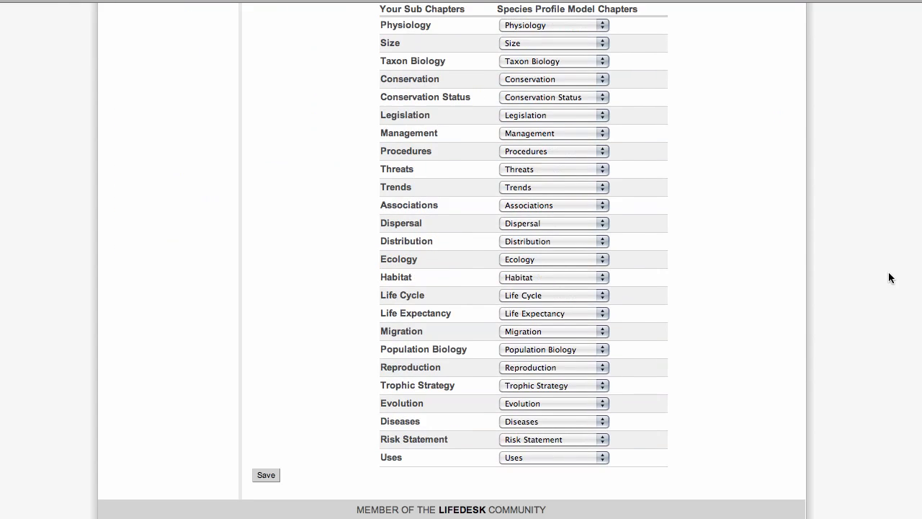
{"action": "left_click", "coordinate": [266, 475]}
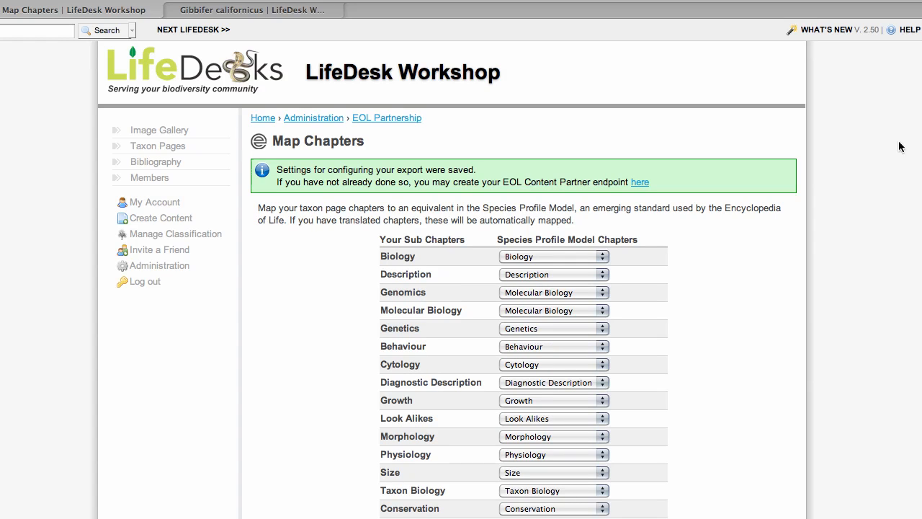
Edit the Gibbifer californicus taxon and expand Molecular Biology and Genetics to show the blank Genomics editor.
{"action": "left_click", "coordinate": [192, 12]}
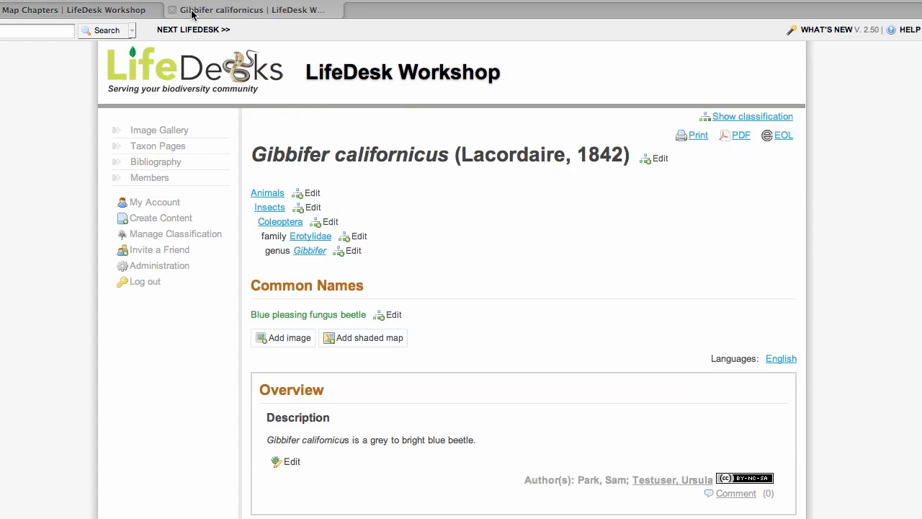
{"action": "left_click", "coordinate": [291, 462]}
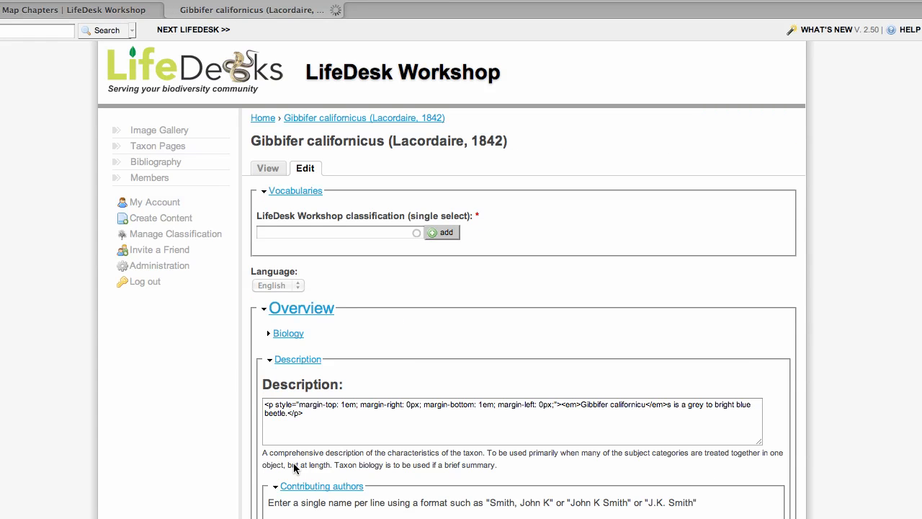
{"action": "scroll", "coordinate": [295, 465], "scroll_direction": "down", "scroll_amount": 3}
{"action": "scroll", "coordinate": [590, 241], "scroll_direction": "down", "scroll_amount": 9}
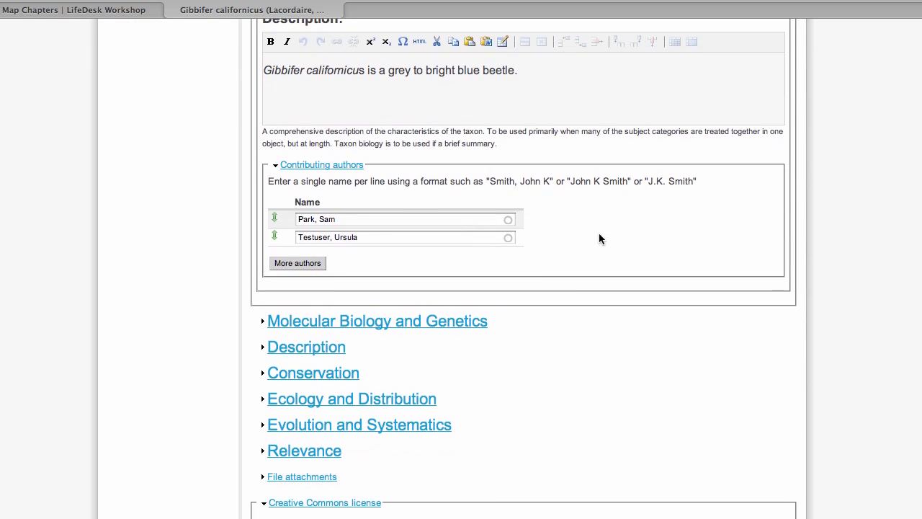
{"action": "left_click", "coordinate": [455, 326]}
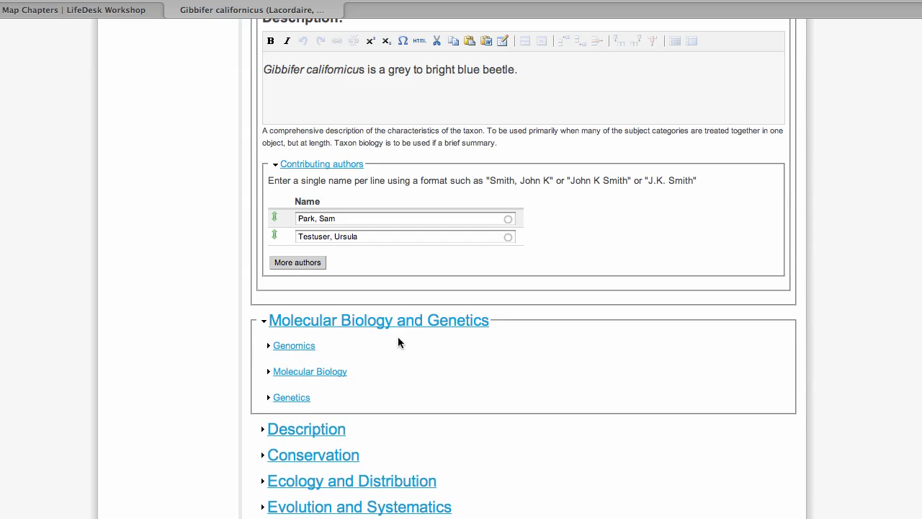
{"action": "left_click", "coordinate": [310, 350]}
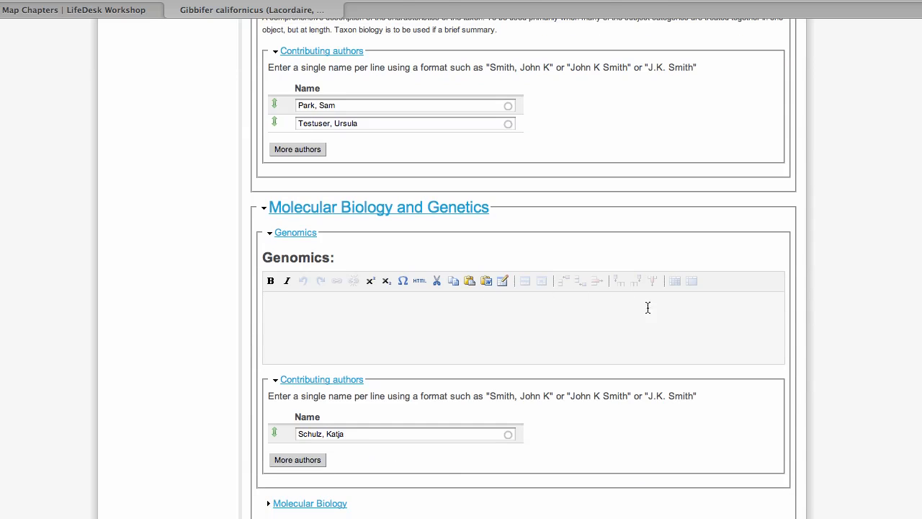
{"action": "scroll", "coordinate": [676, 318], "scroll_direction": "down", "scroll_amount": 3}
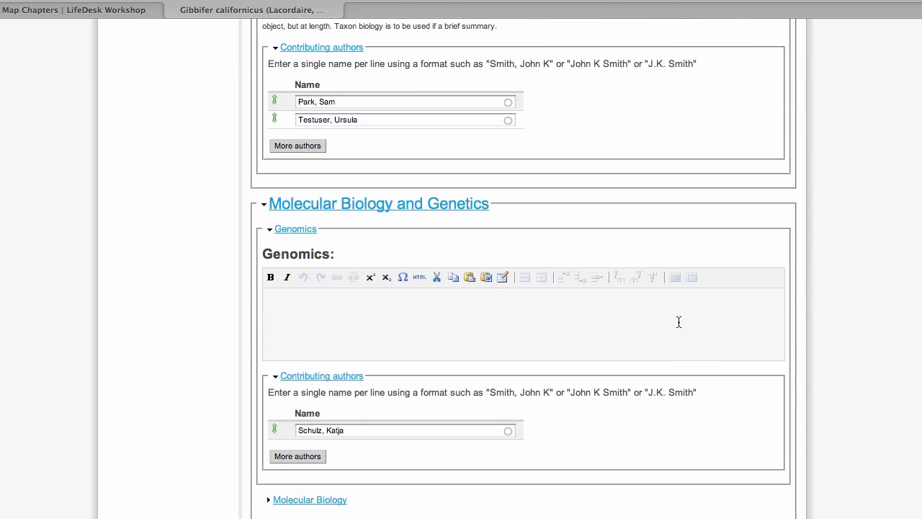